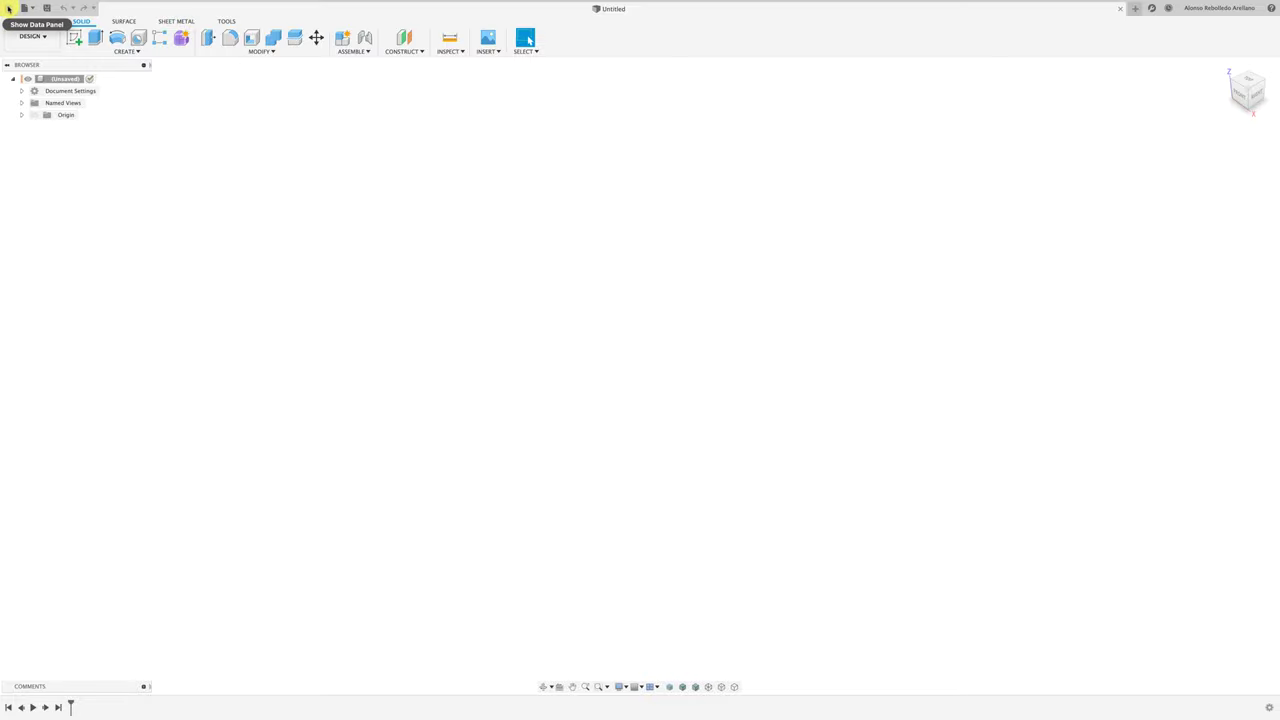
Step: Create a new project named PRUEBA in the Data Panel and open its empty contents
left_click(8, 8)
scroll(100, 185, "up", 2)
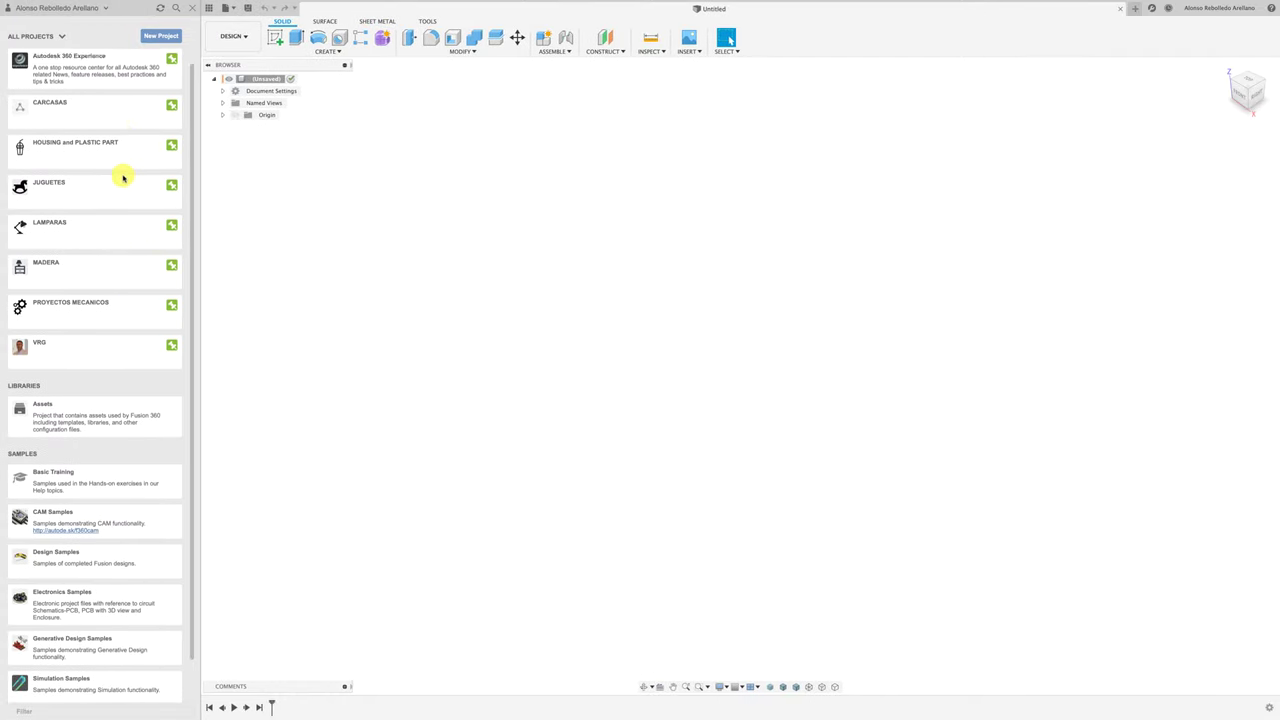
scroll(123, 174, "up", 2)
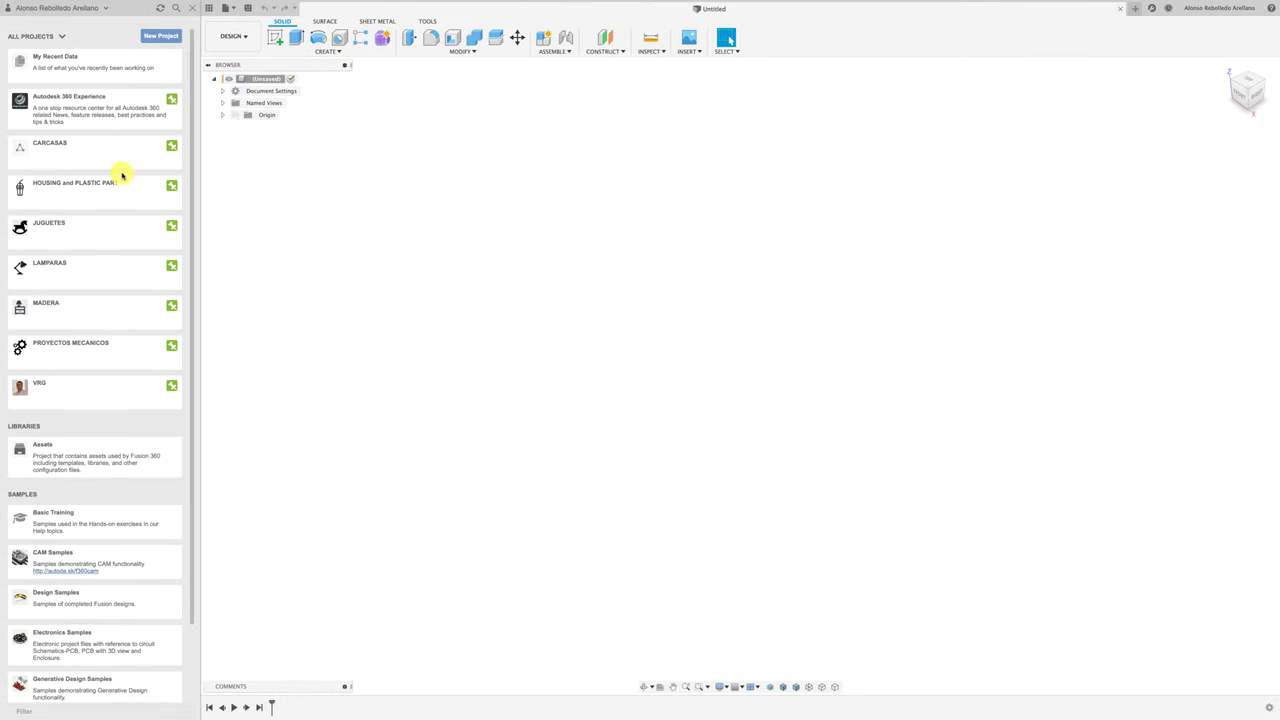
left_click(155, 37)
type("PR")
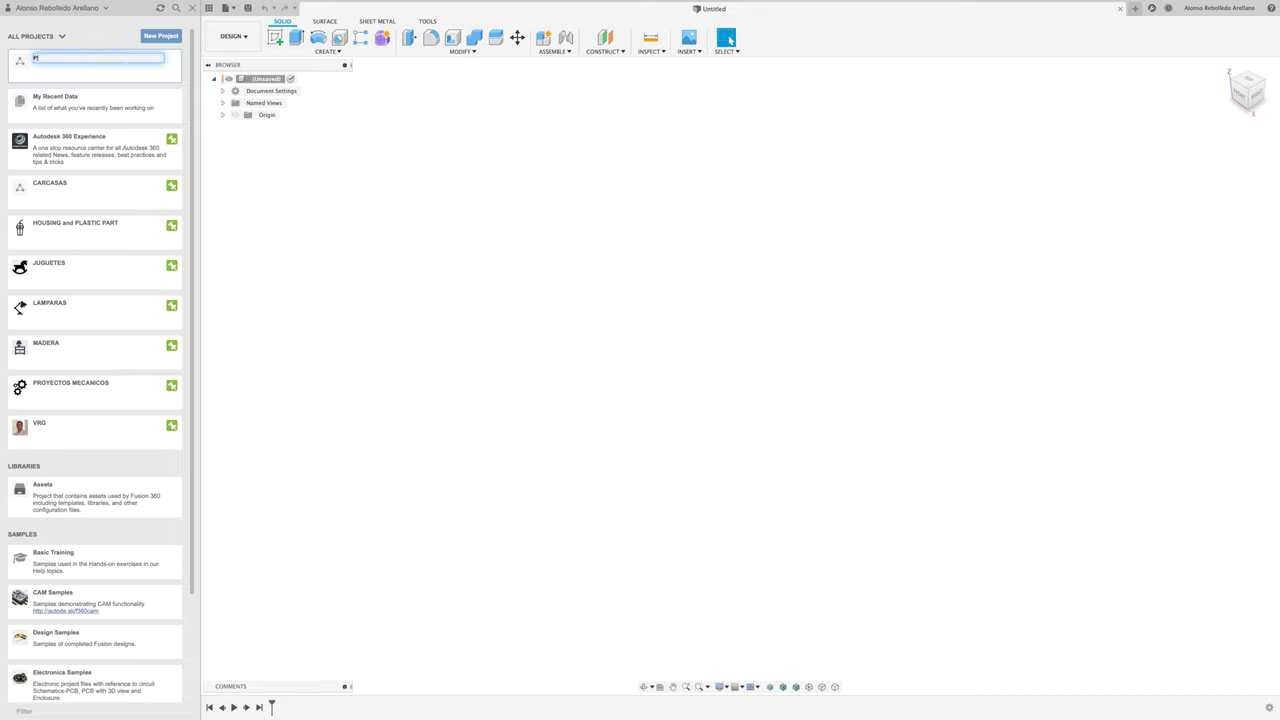
type("UEBA")
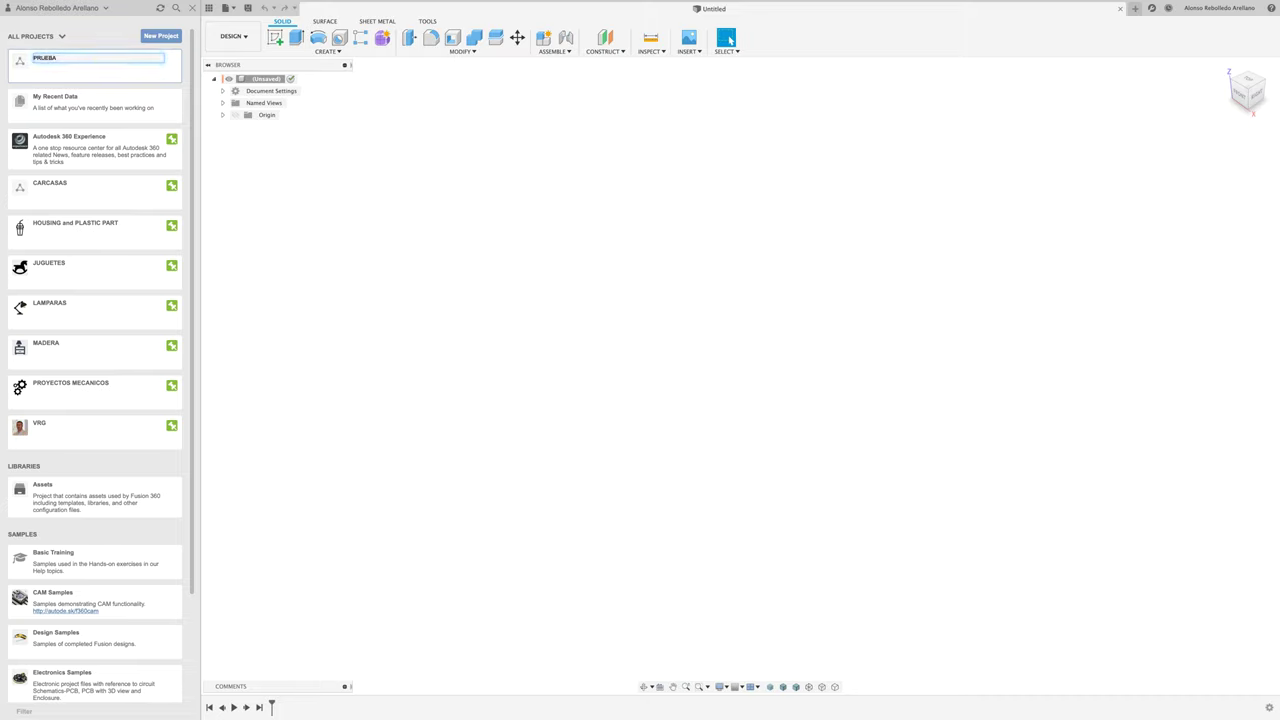
double_click(85, 62)
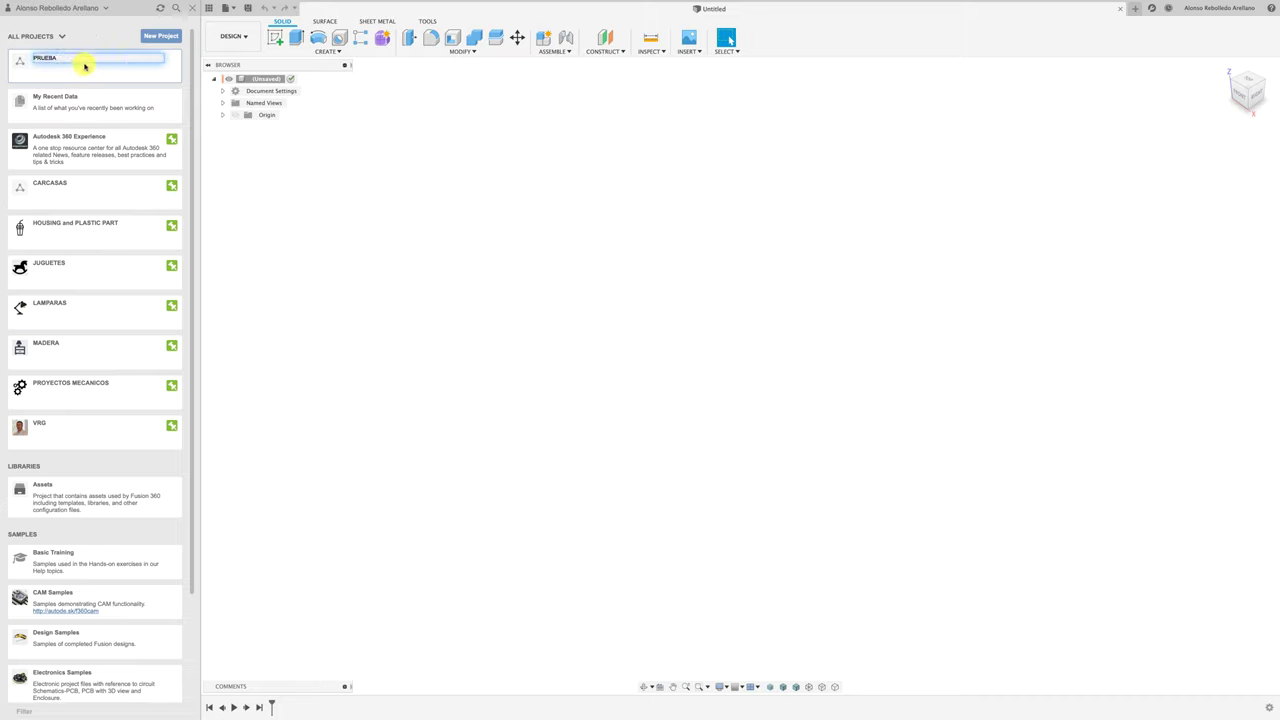
key("Return")
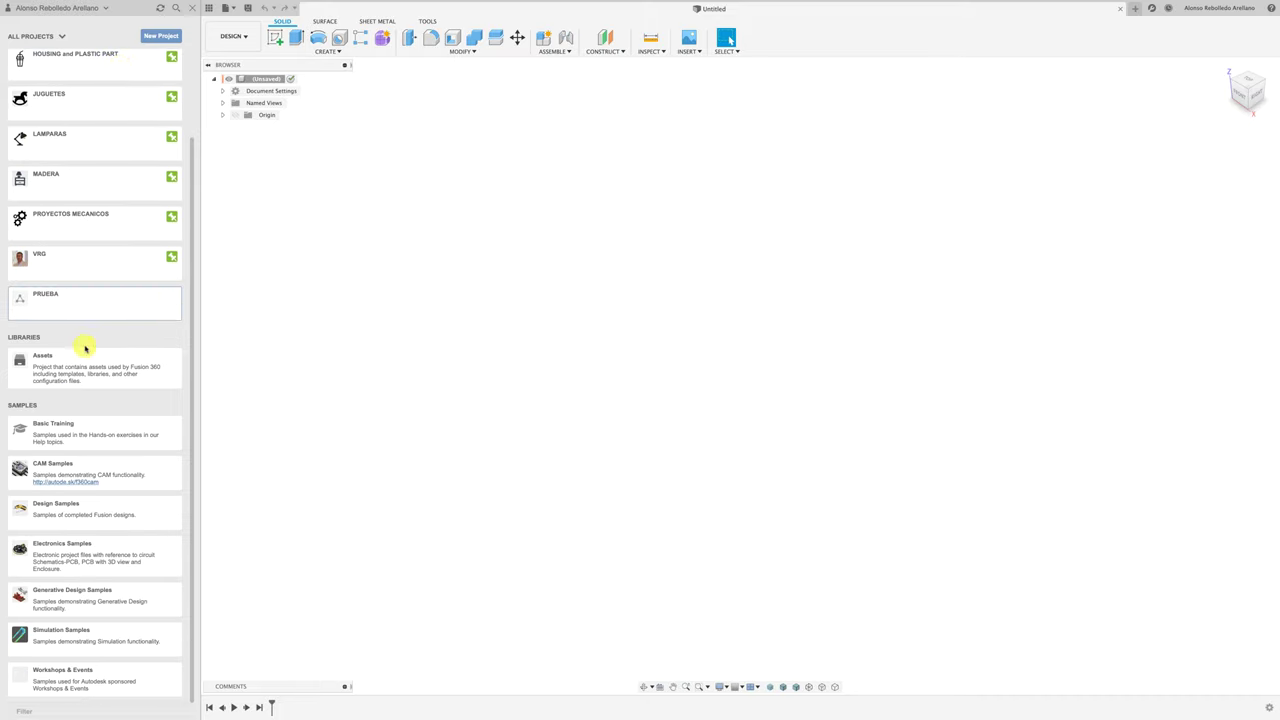
left_click(96, 317)
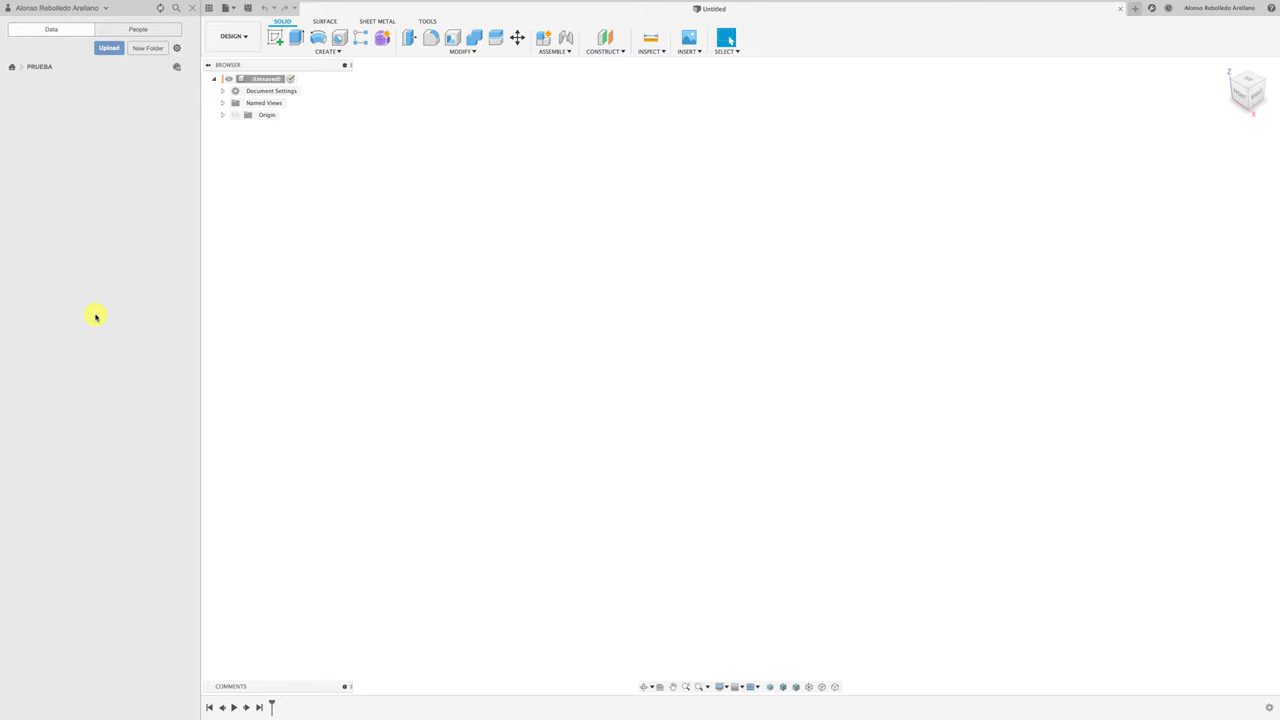
Step: Sketch a 2-point rectangle starting at the origin on a base plane
left_click(275, 37)
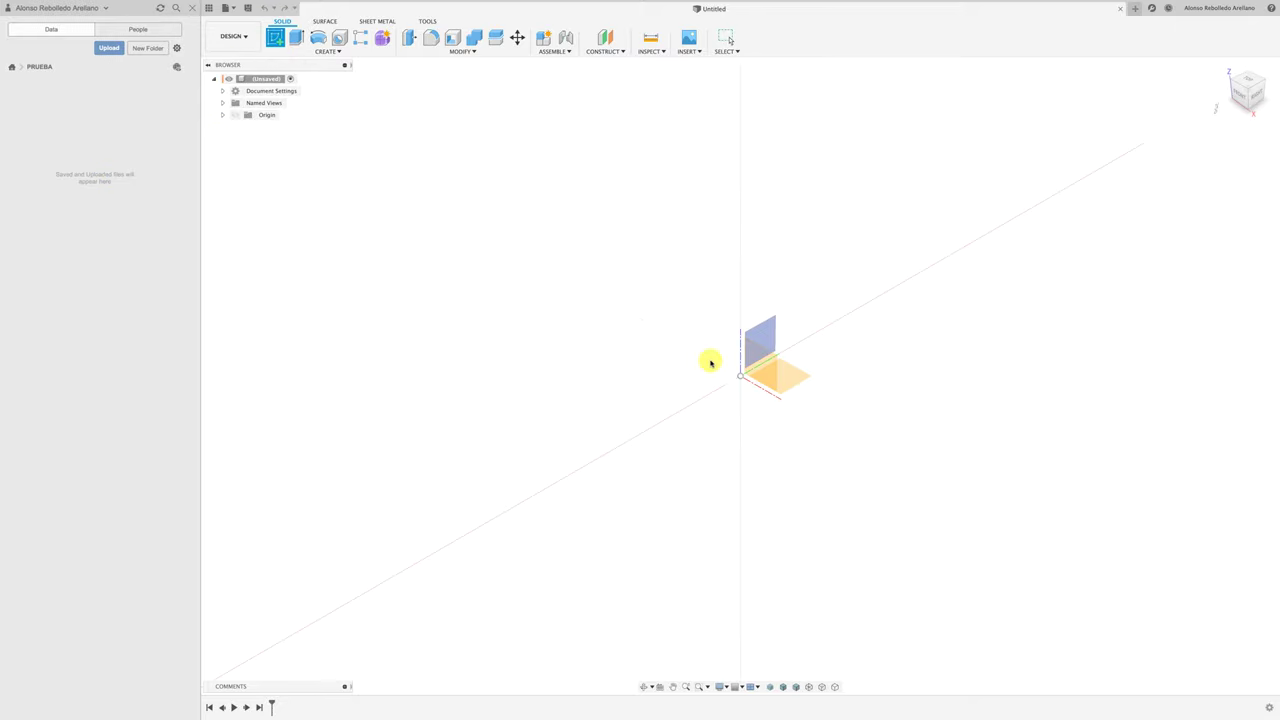
left_click(784, 374)
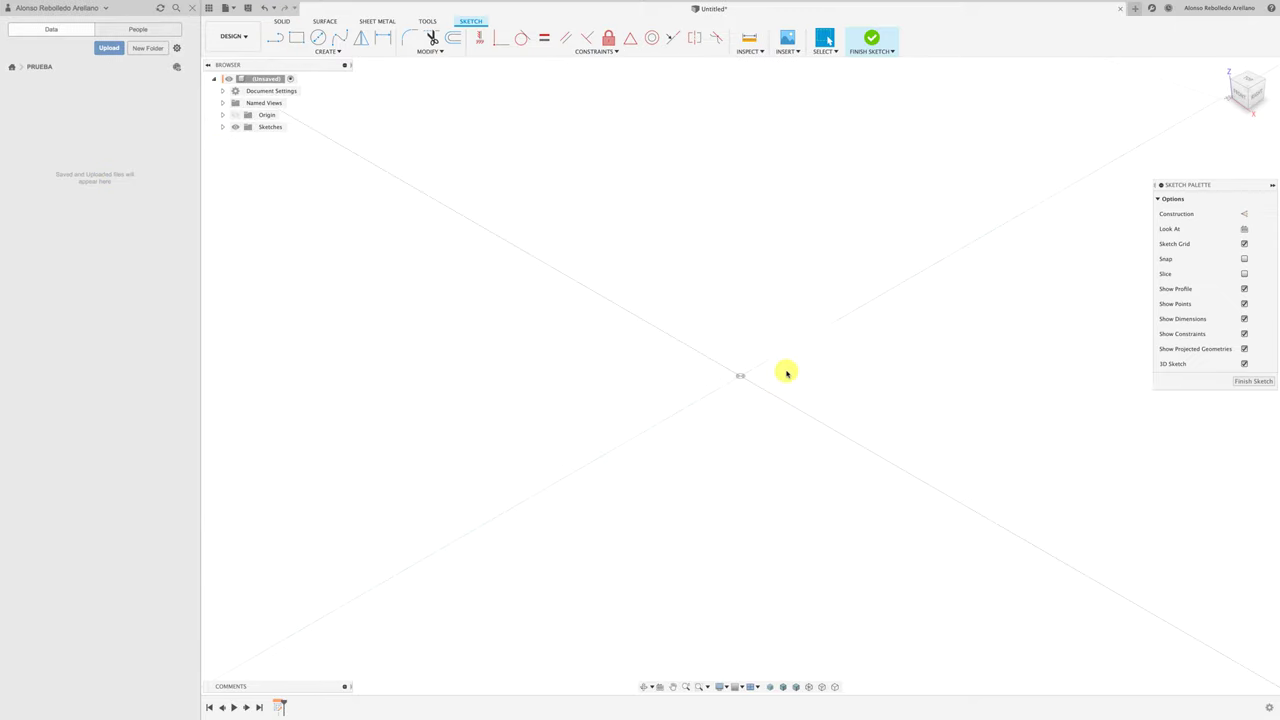
left_click(300, 42)
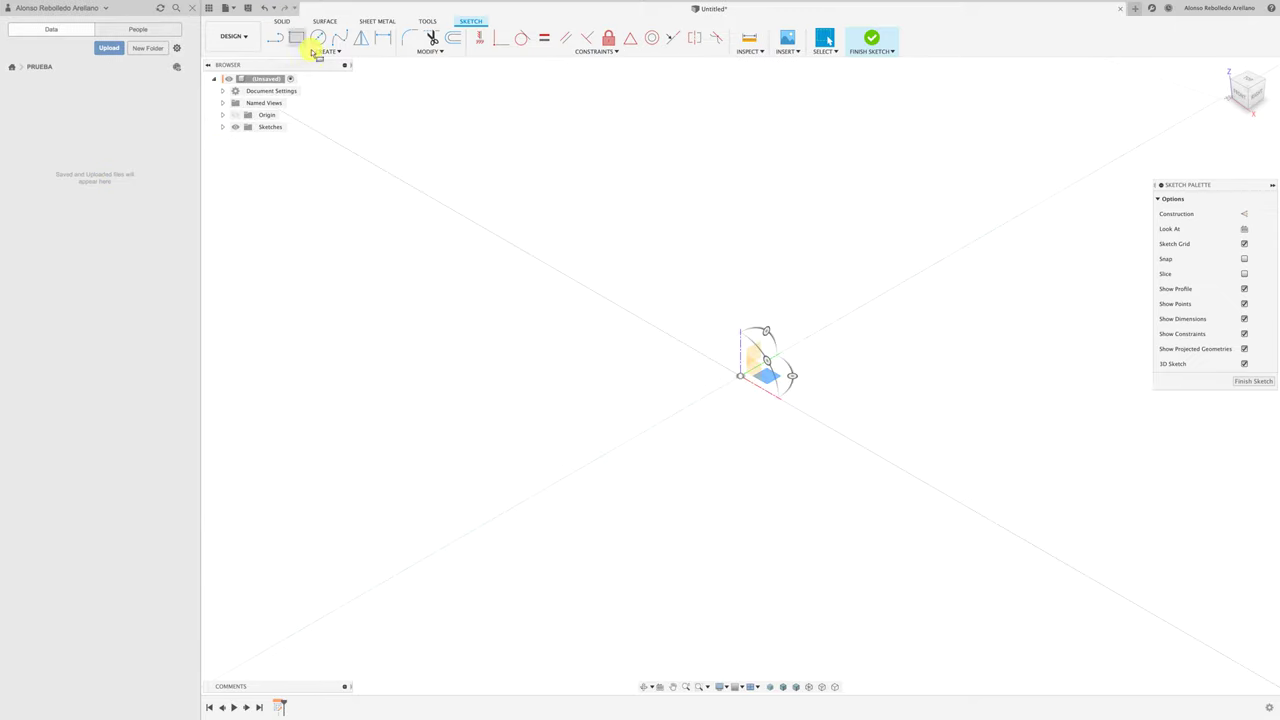
left_click(740, 375)
left_click(1071, 277)
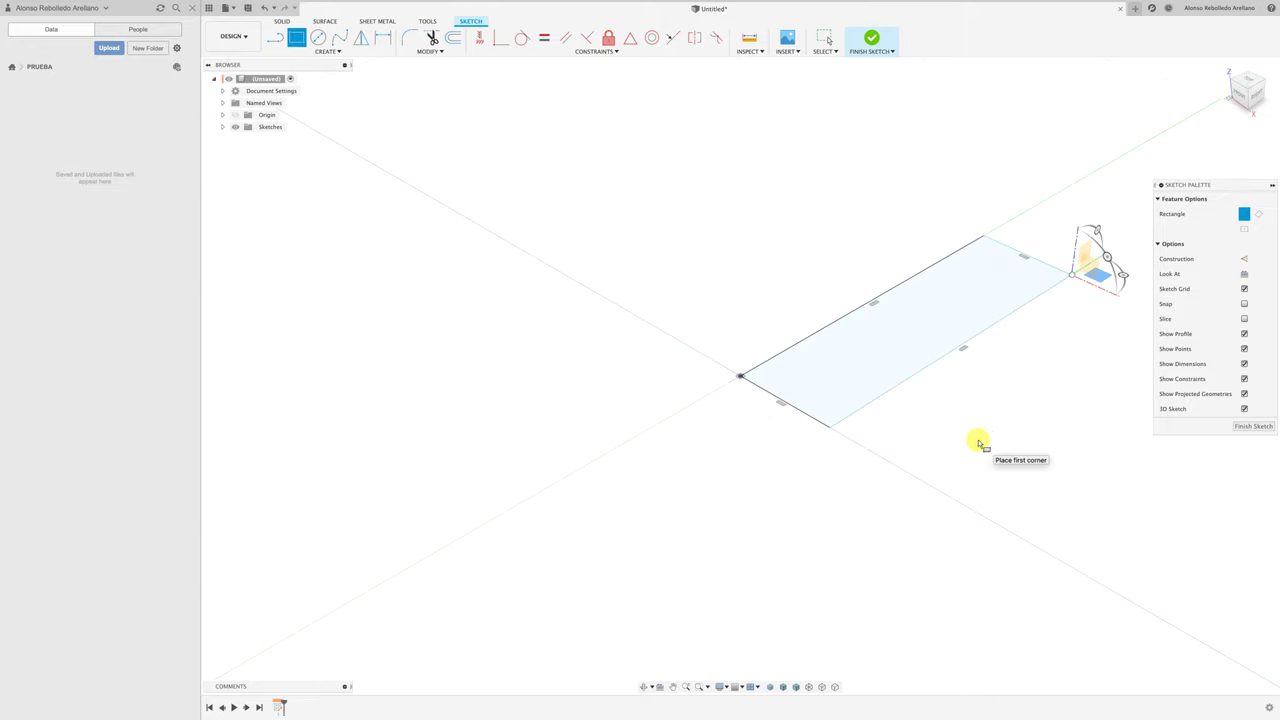
Step: Extrude the rectangle 30 mm into a solid box and orbit to inspect it
key("e")
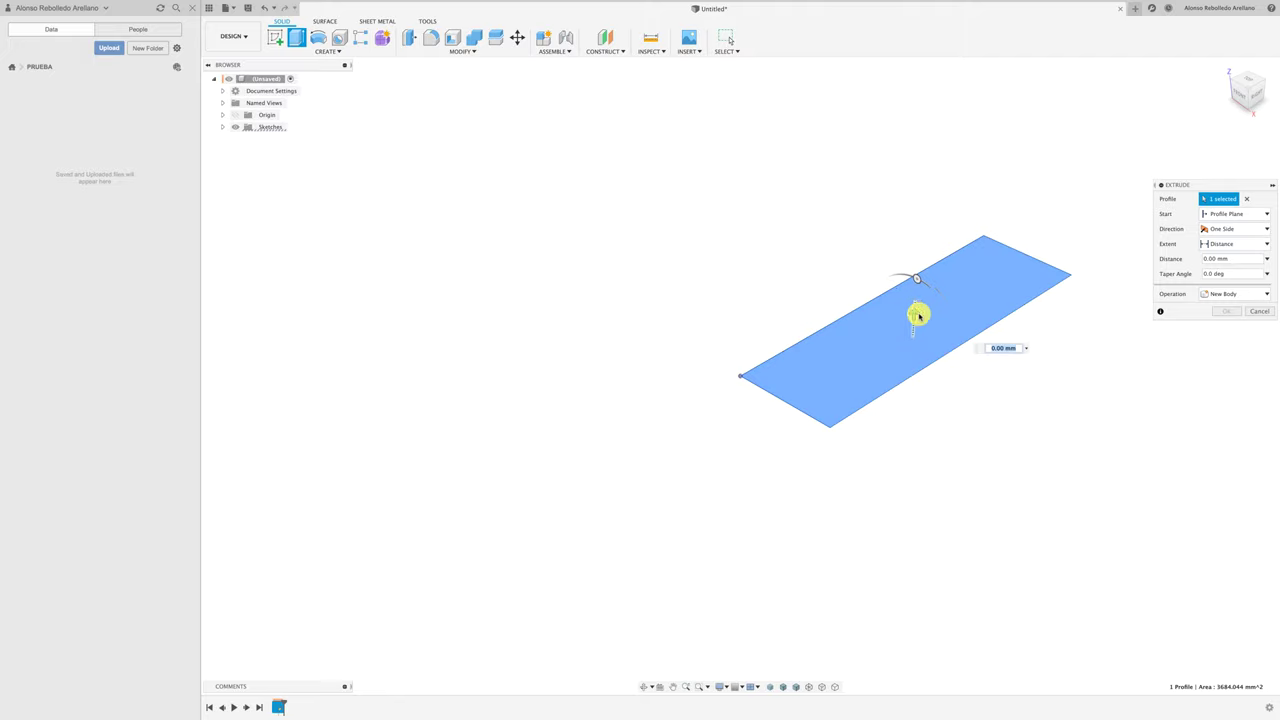
left_click_drag(914, 315, 918, 225)
left_click(1226, 311)
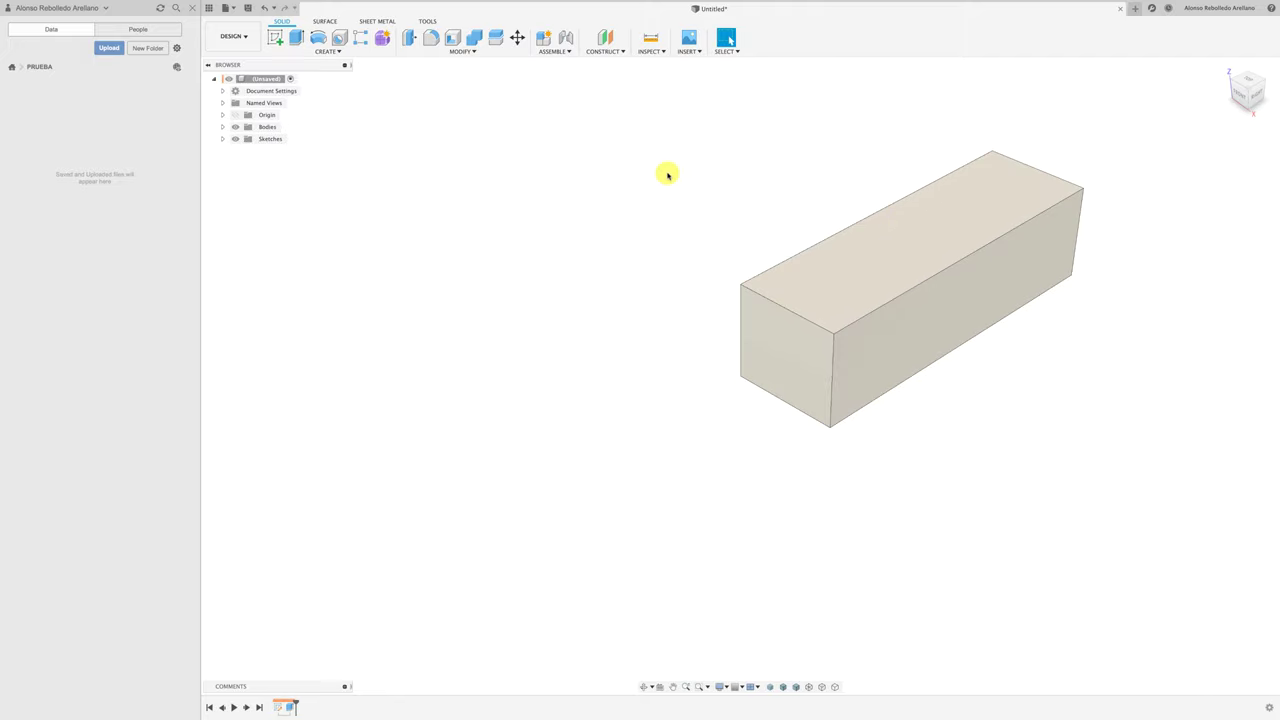
scroll(647, 248, "down", 3)
scroll(647, 248, "right", 3)
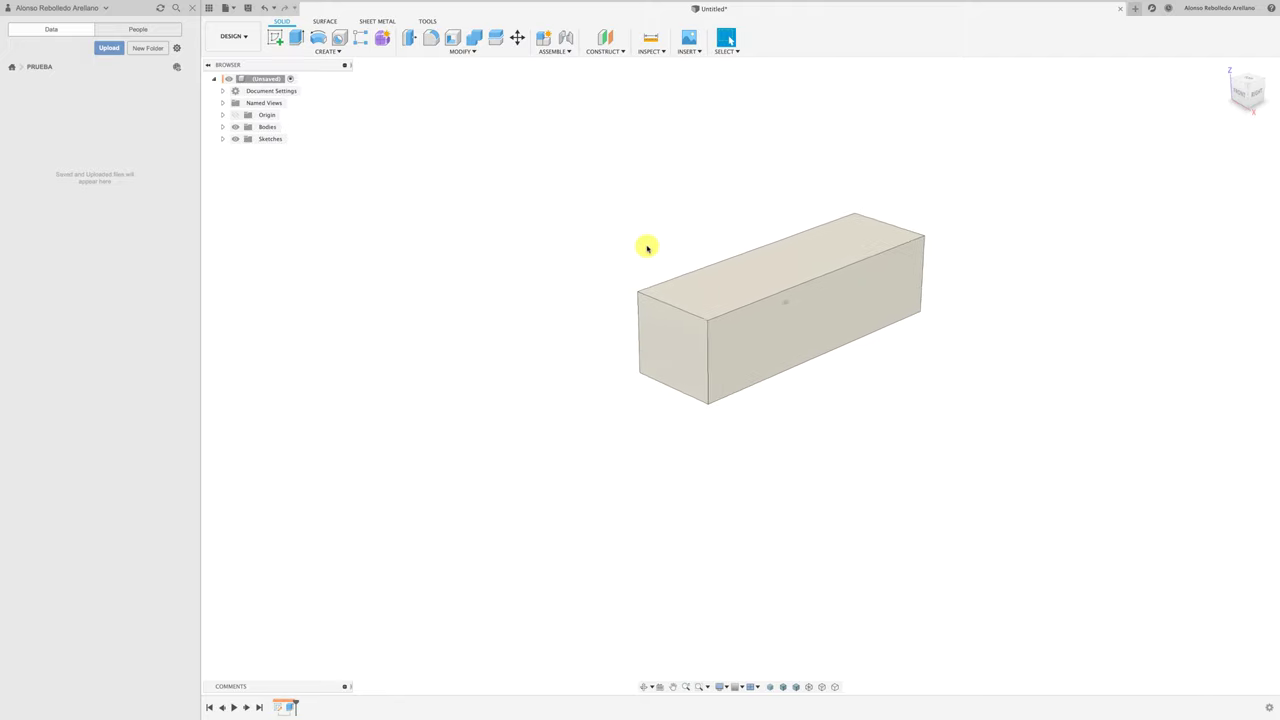
scroll(647, 248, "up", 5, "shift")
scroll(647, 248, "left", 3, "shift")
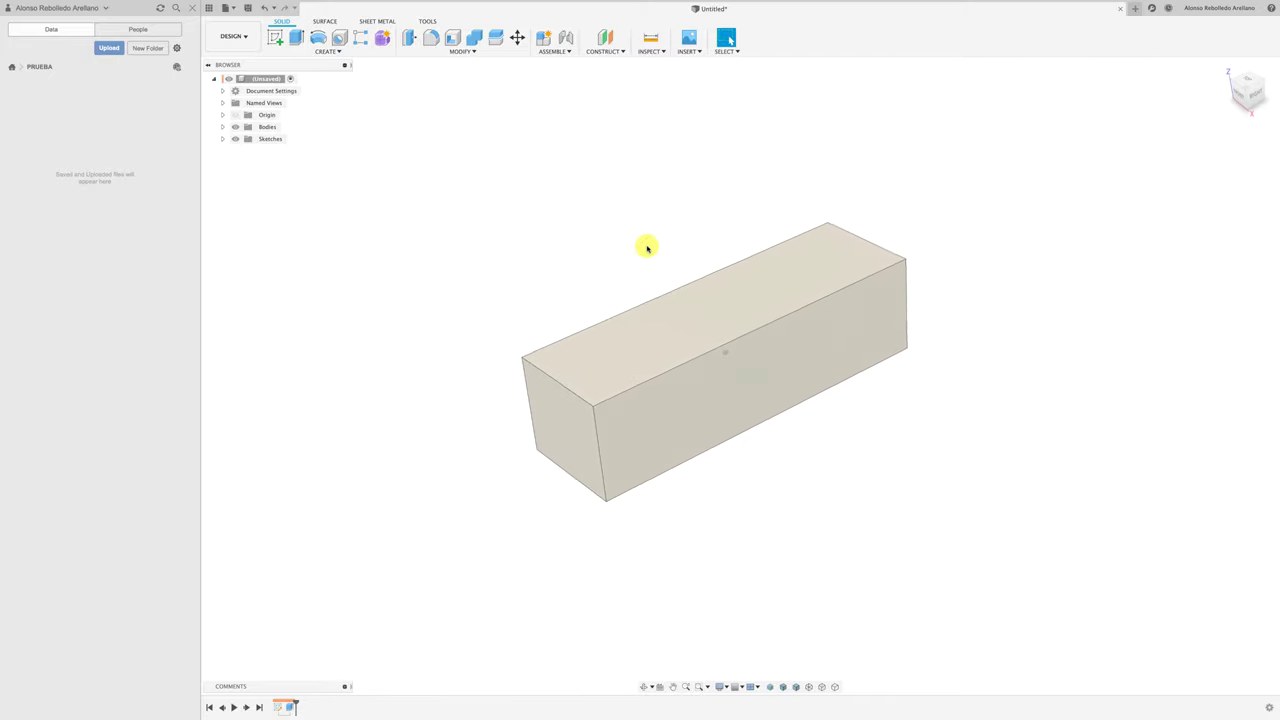
scroll(647, 248, "left", 2, "shift")
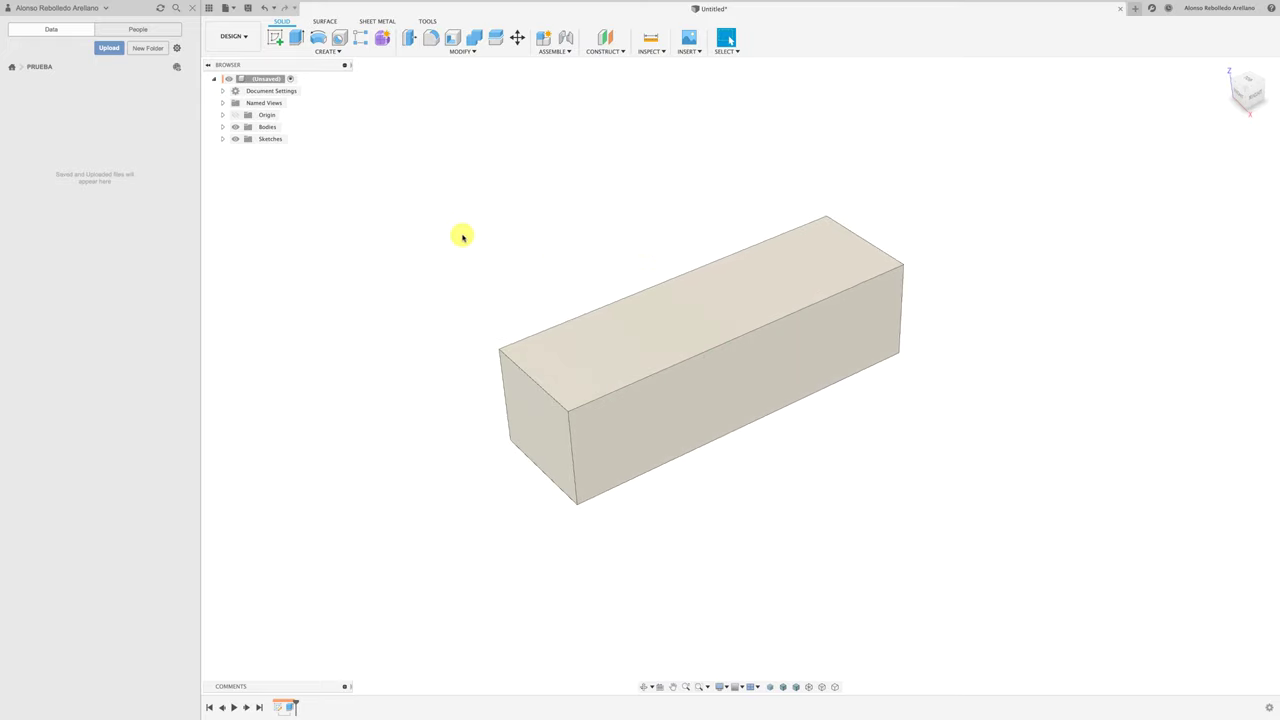
Step: Save the design as TEST 1 in the PRUEBA project
left_click(247, 8)
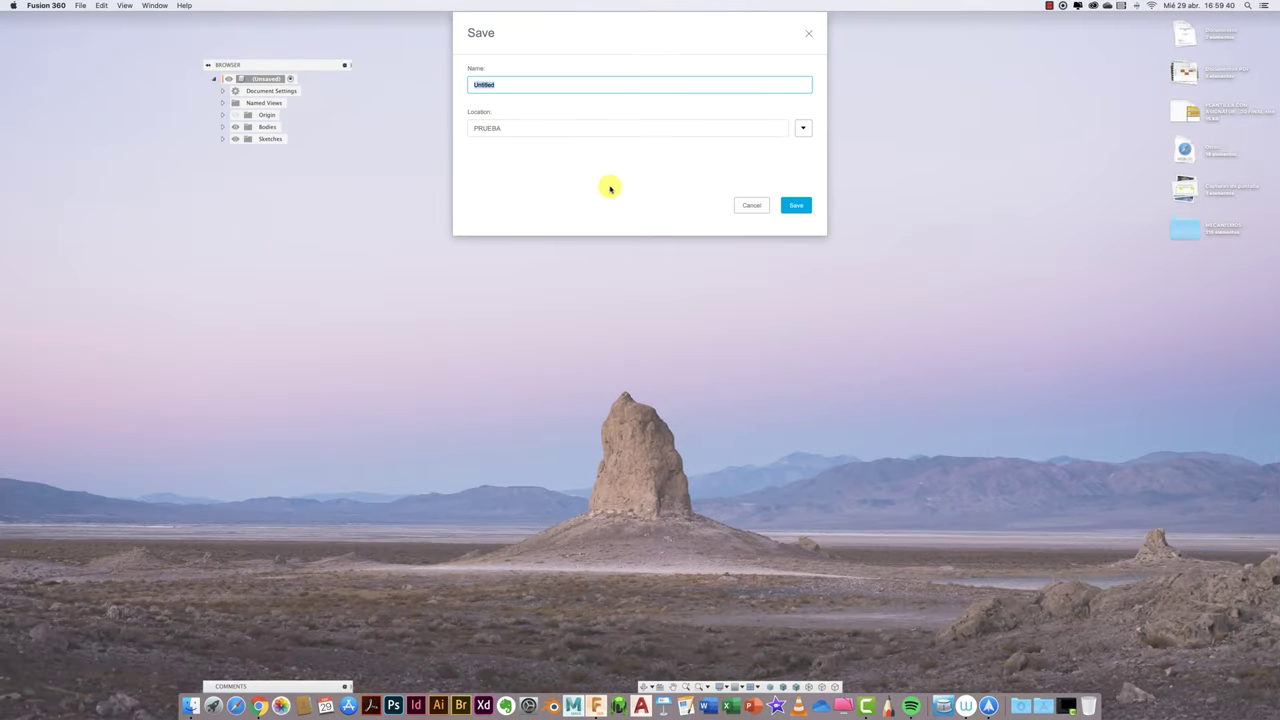
type("TE")
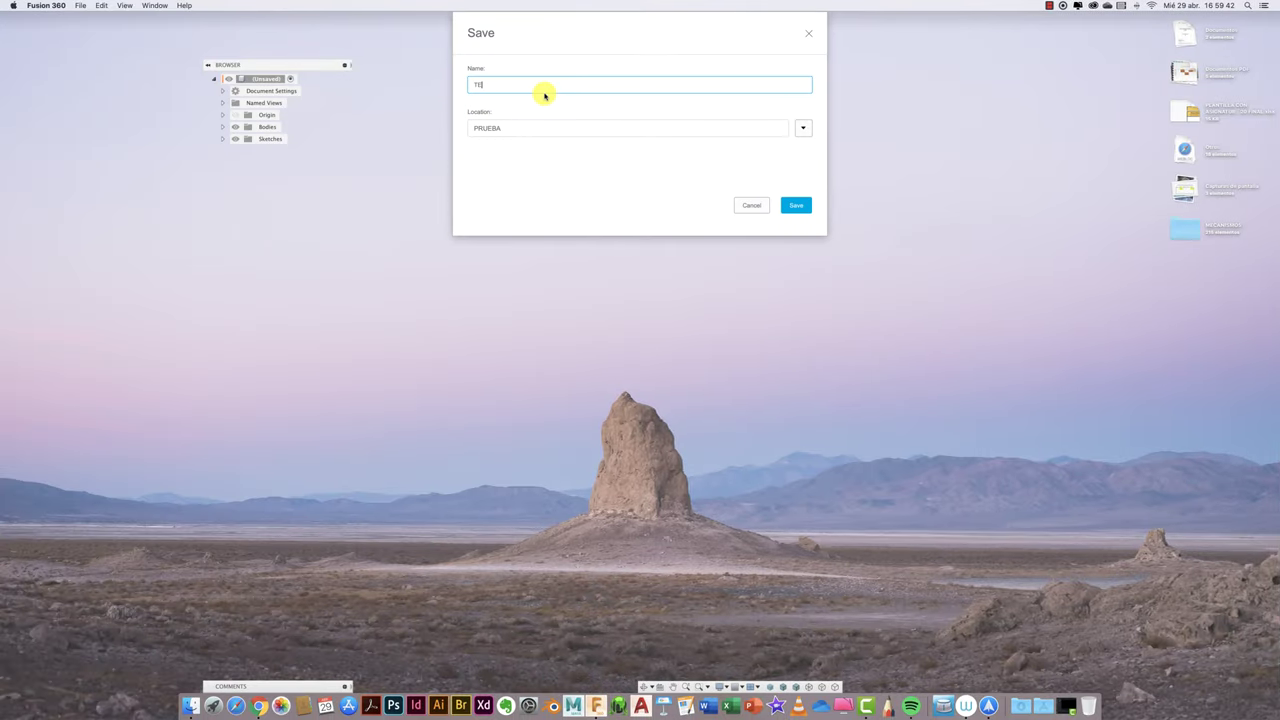
type("ST")
type(" 1")
left_click(795, 207)
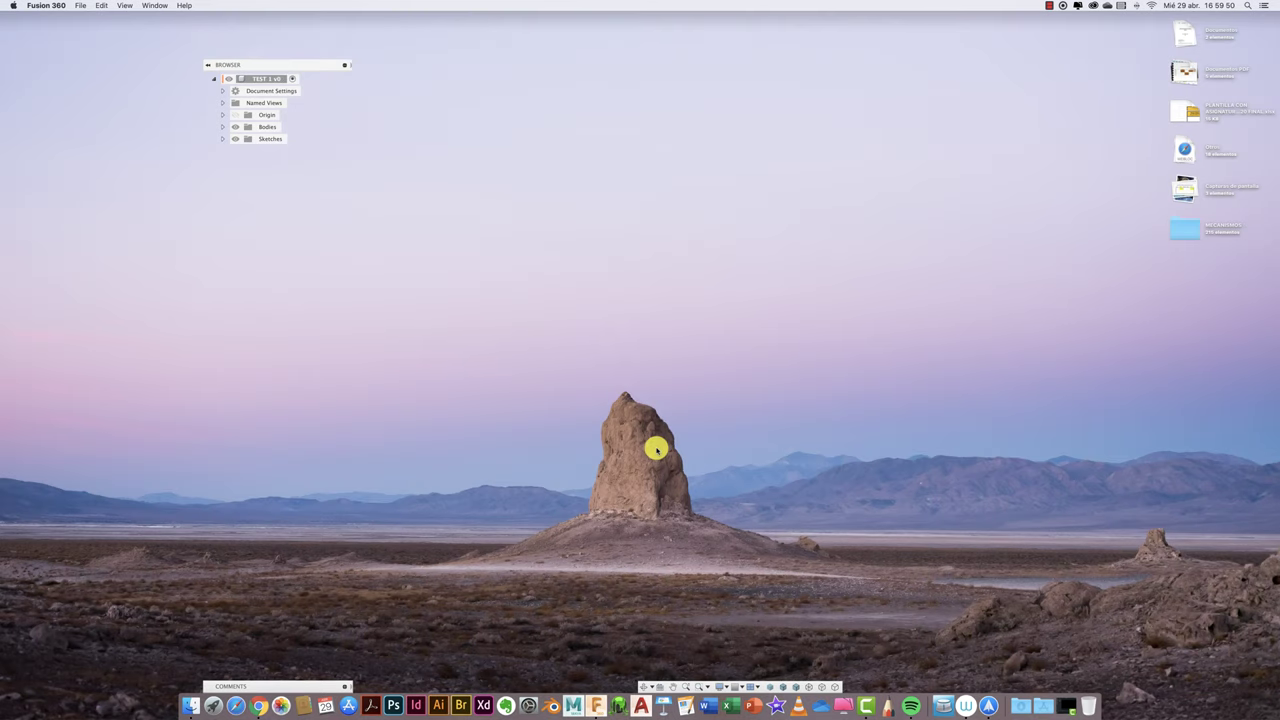
left_click(597, 676)
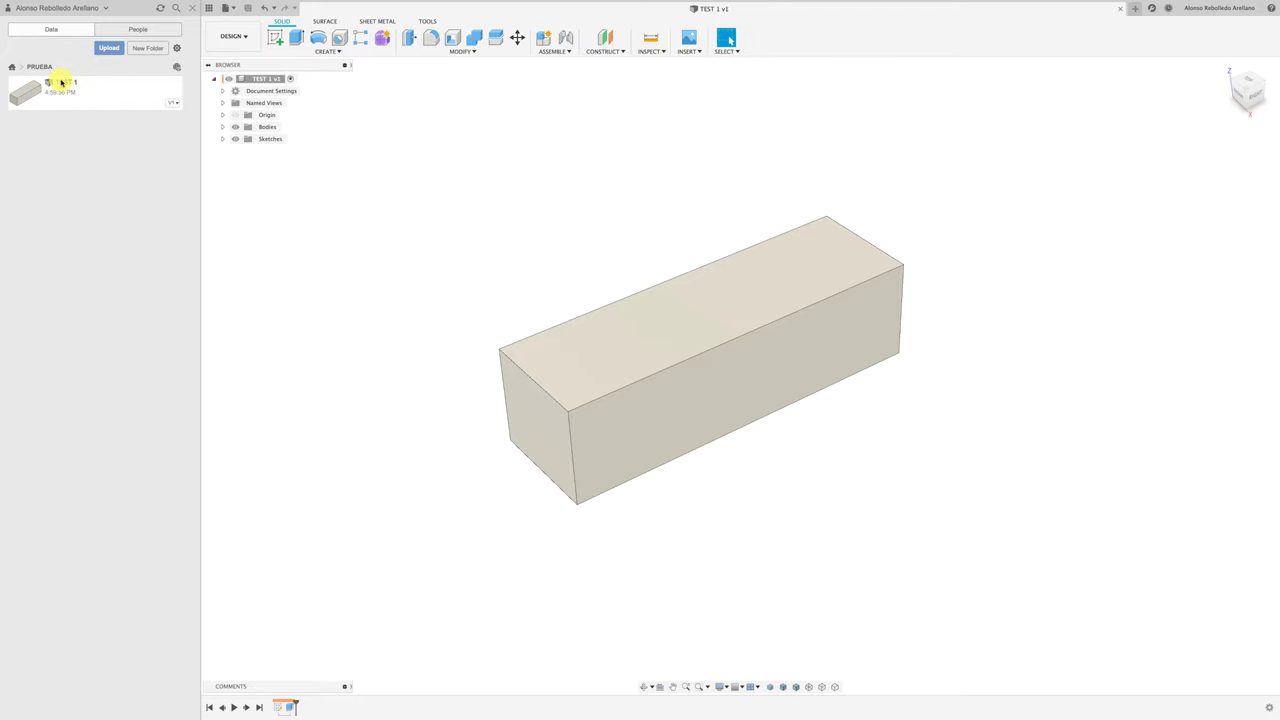
Step: Review TEST 1's details and history, then show the PRUEBA project's People list
left_click(177, 105)
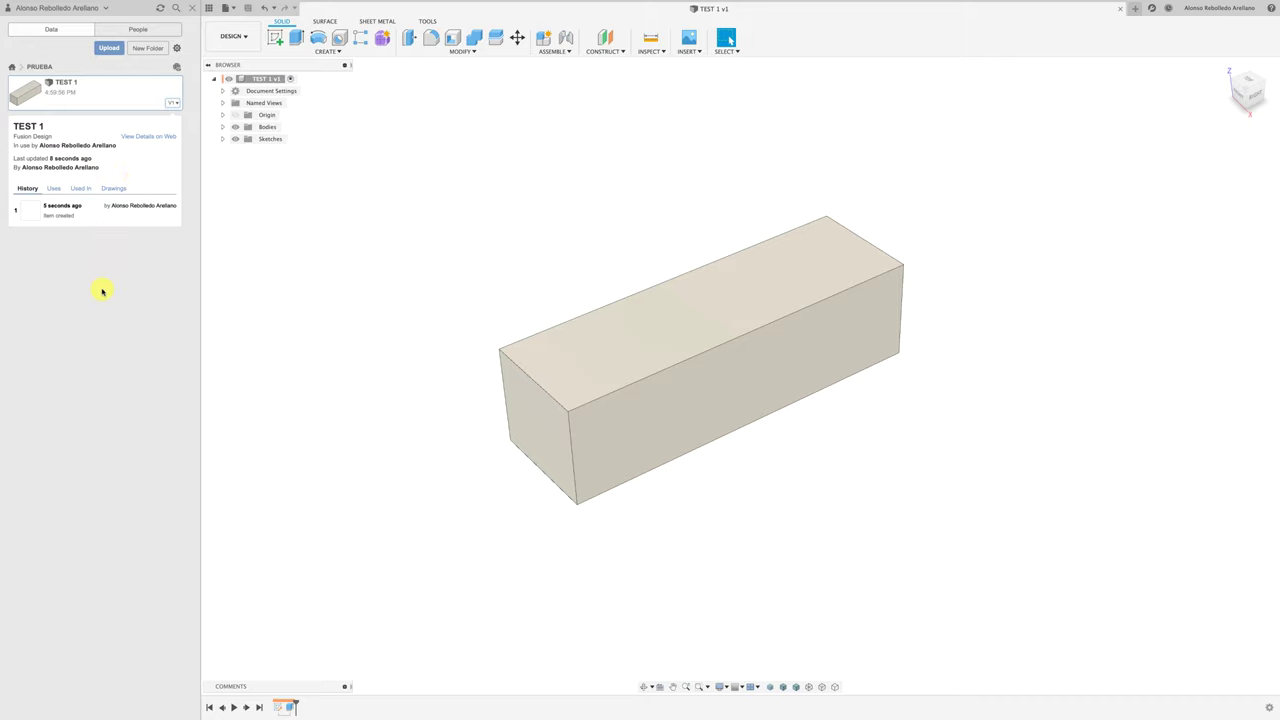
left_click(119, 289)
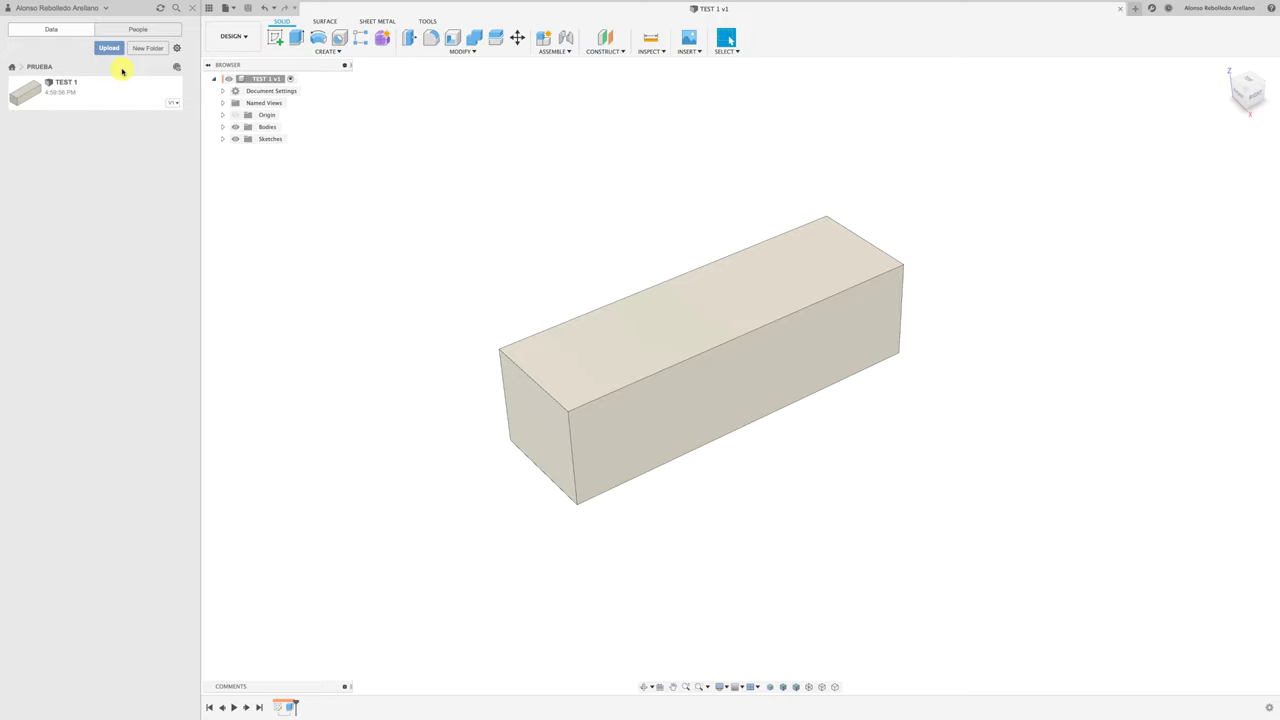
left_click(137, 28)
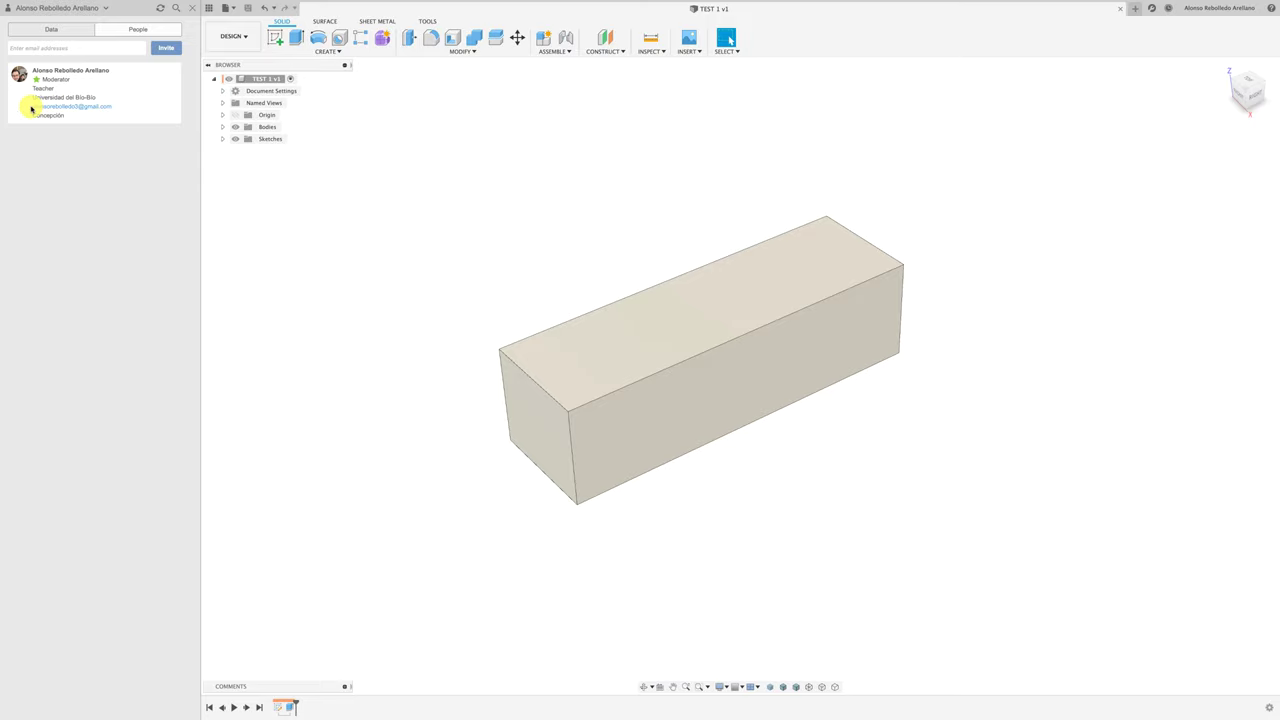
Step: Invite a collaborator's e-mail address to PRUEBA, then sign out of Fusion 360
left_click(82, 48)
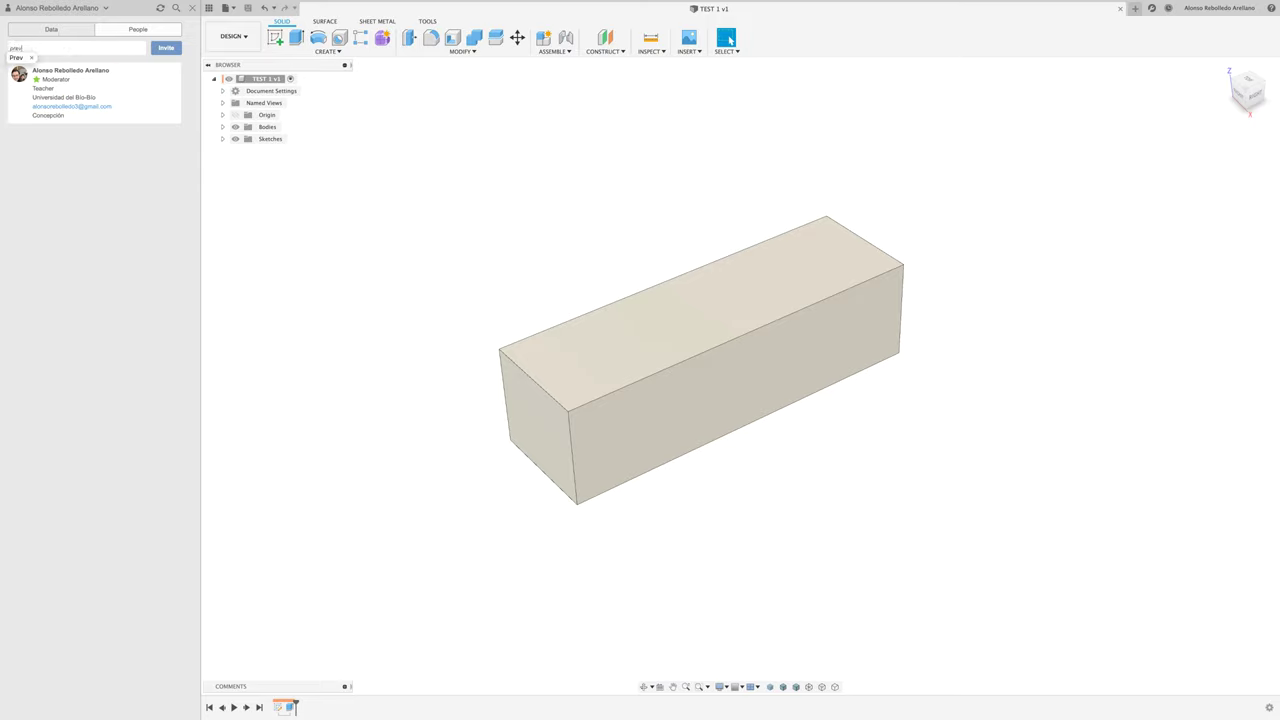
left_click(89, 201)
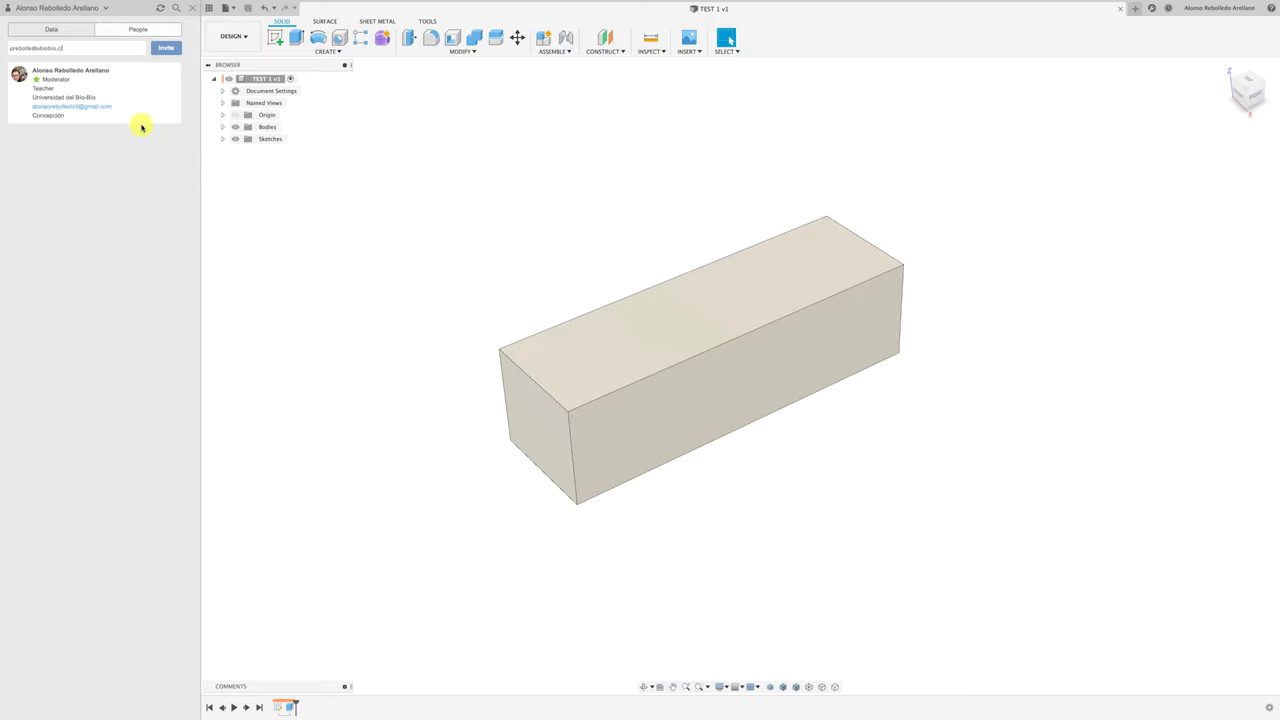
left_click(166, 47)
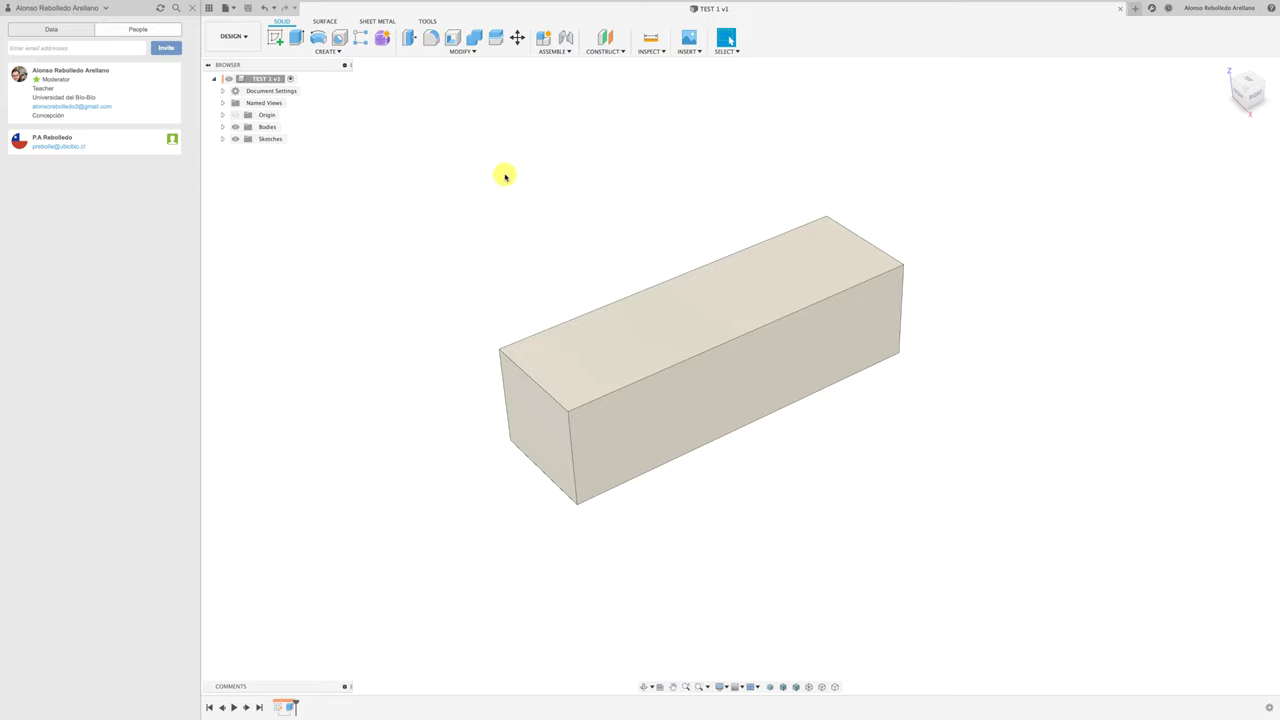
left_click(1238, 8)
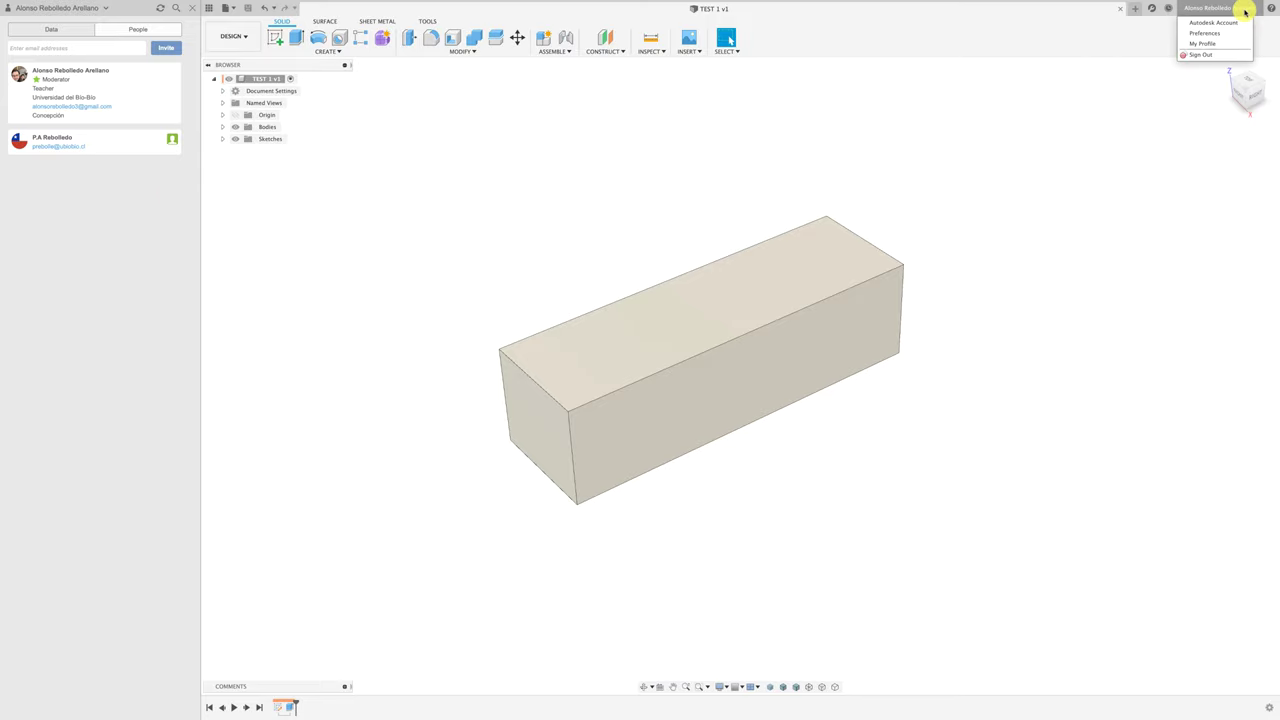
left_click(1201, 53)
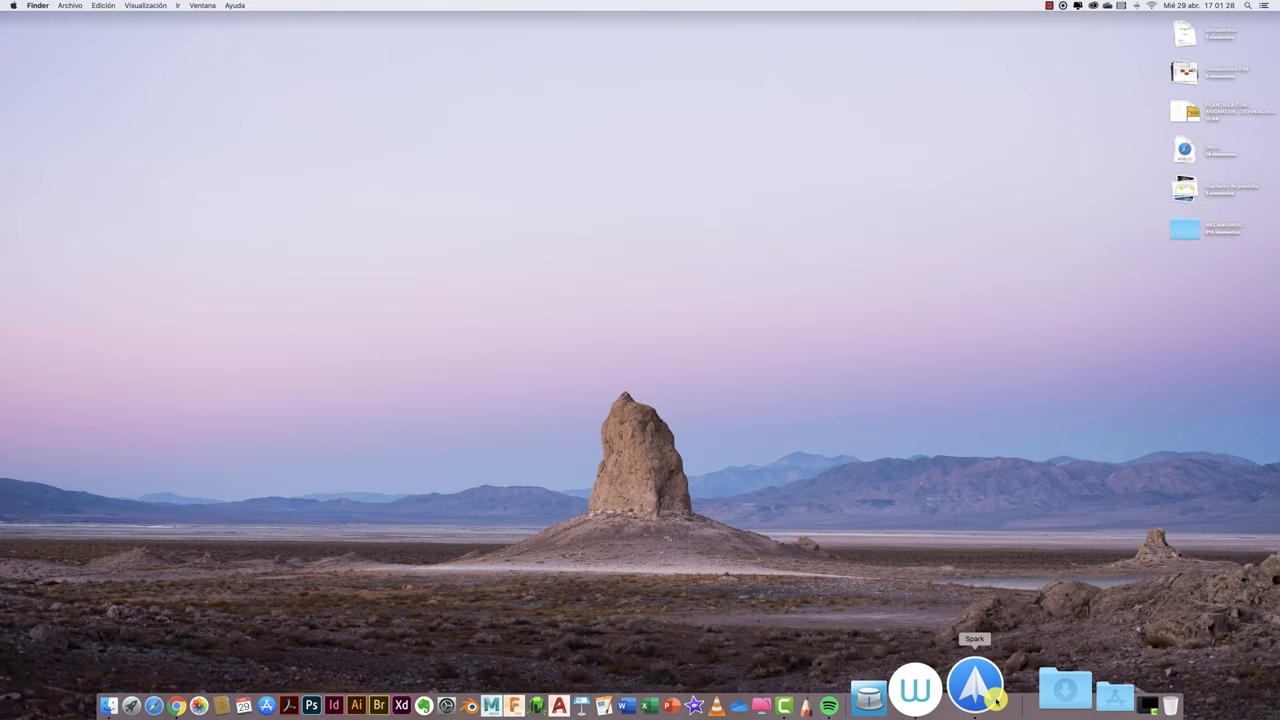
Step: Open the 'Invitation to join PRUEBA project' e-mail in Spark and follow its link
left_click(996, 700)
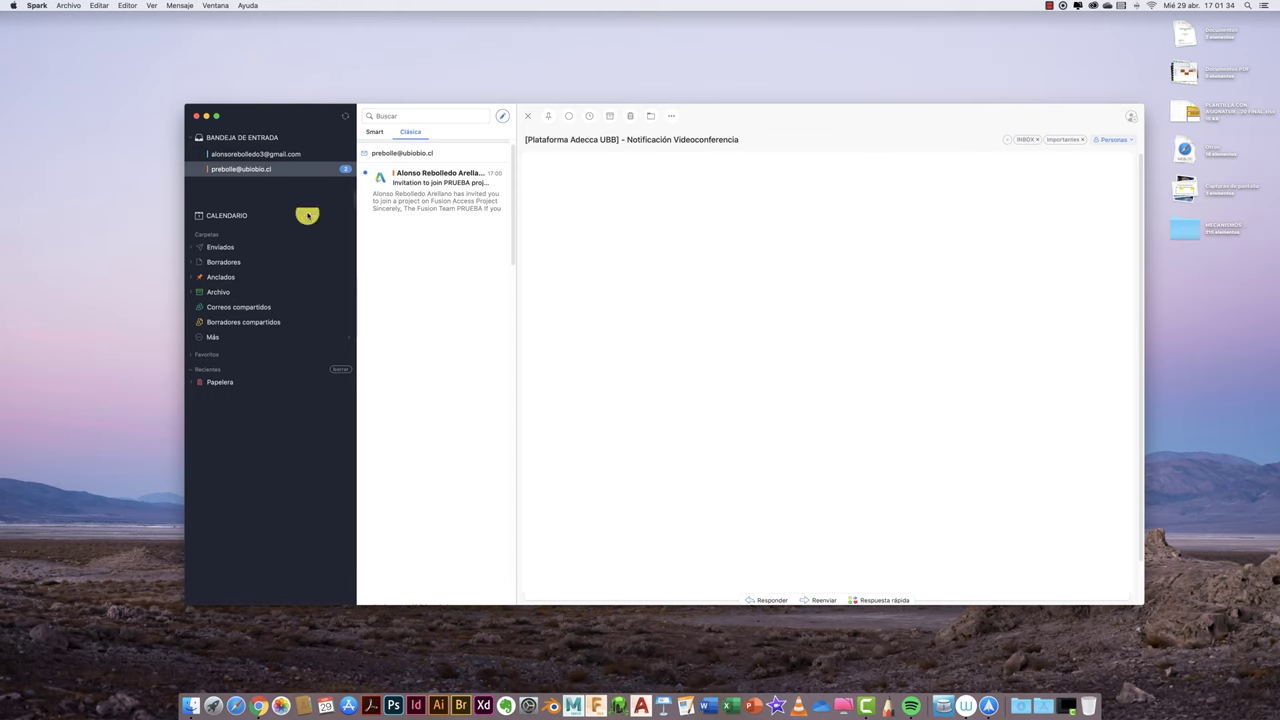
left_click(444, 197)
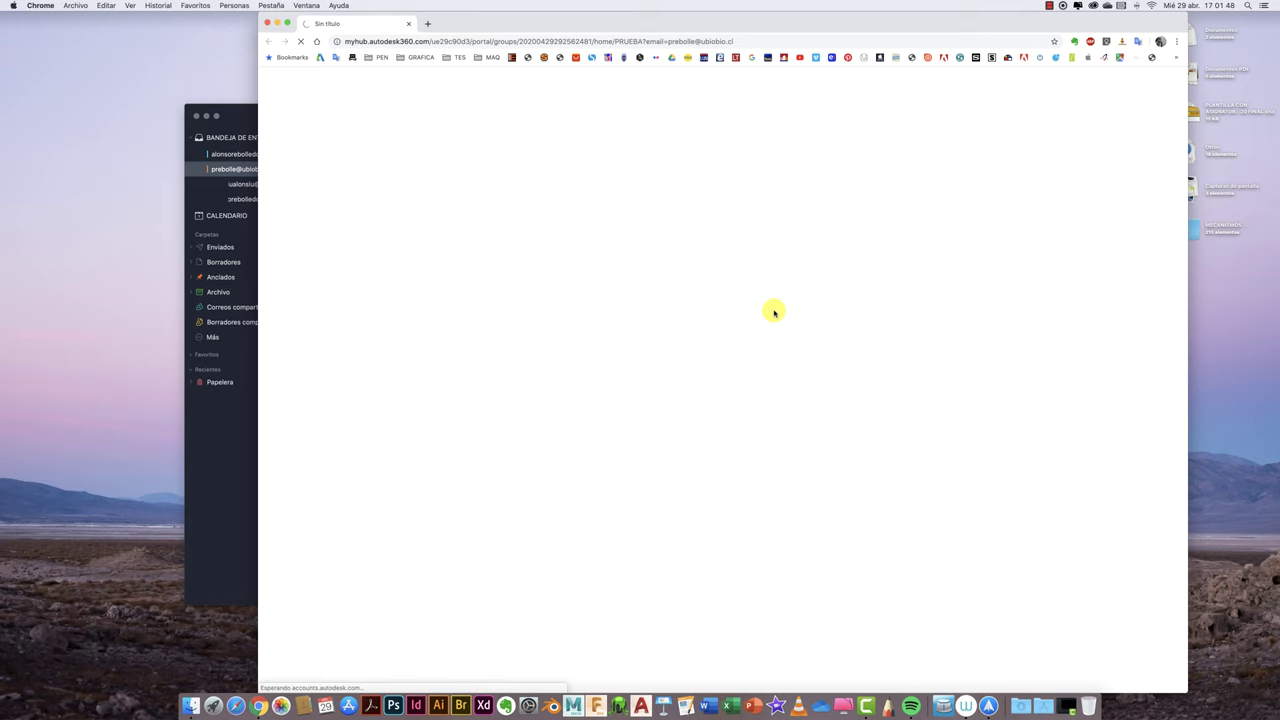
Step: Sign in to Autodesk Account as the invited user with their e-mail and password
left_click_drag(554, 29, 530, 20)
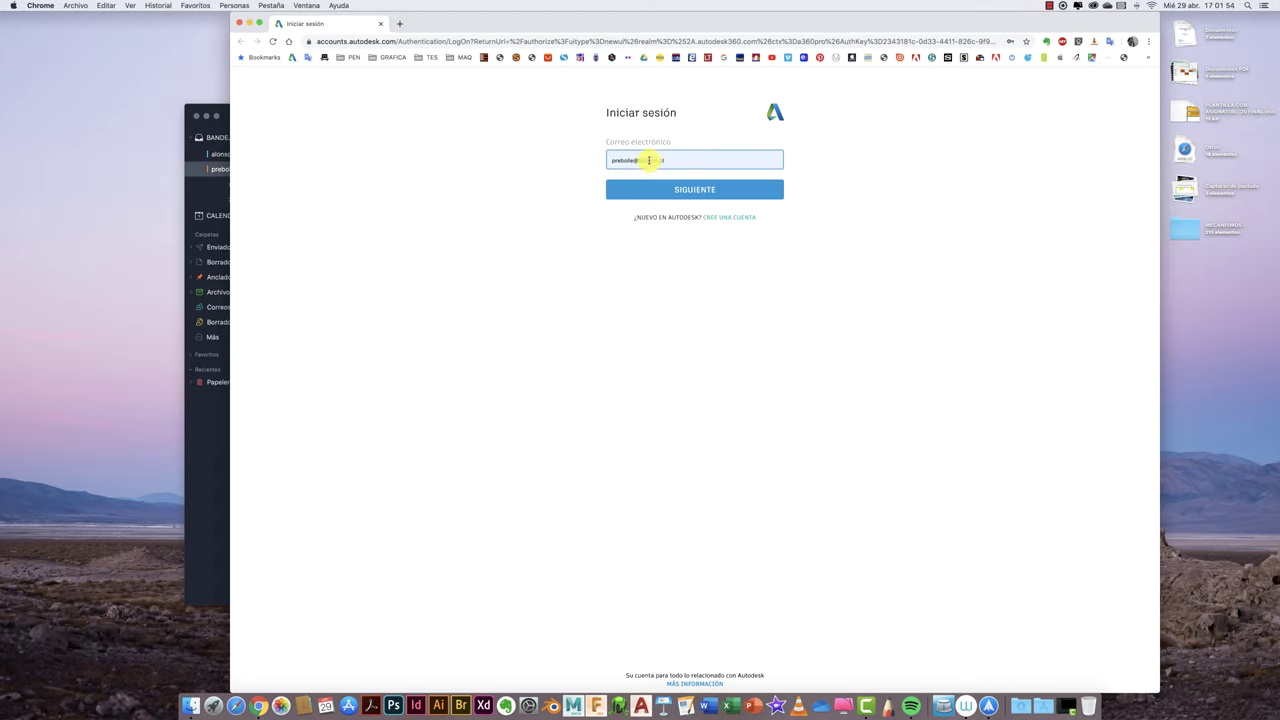
left_click(696, 191)
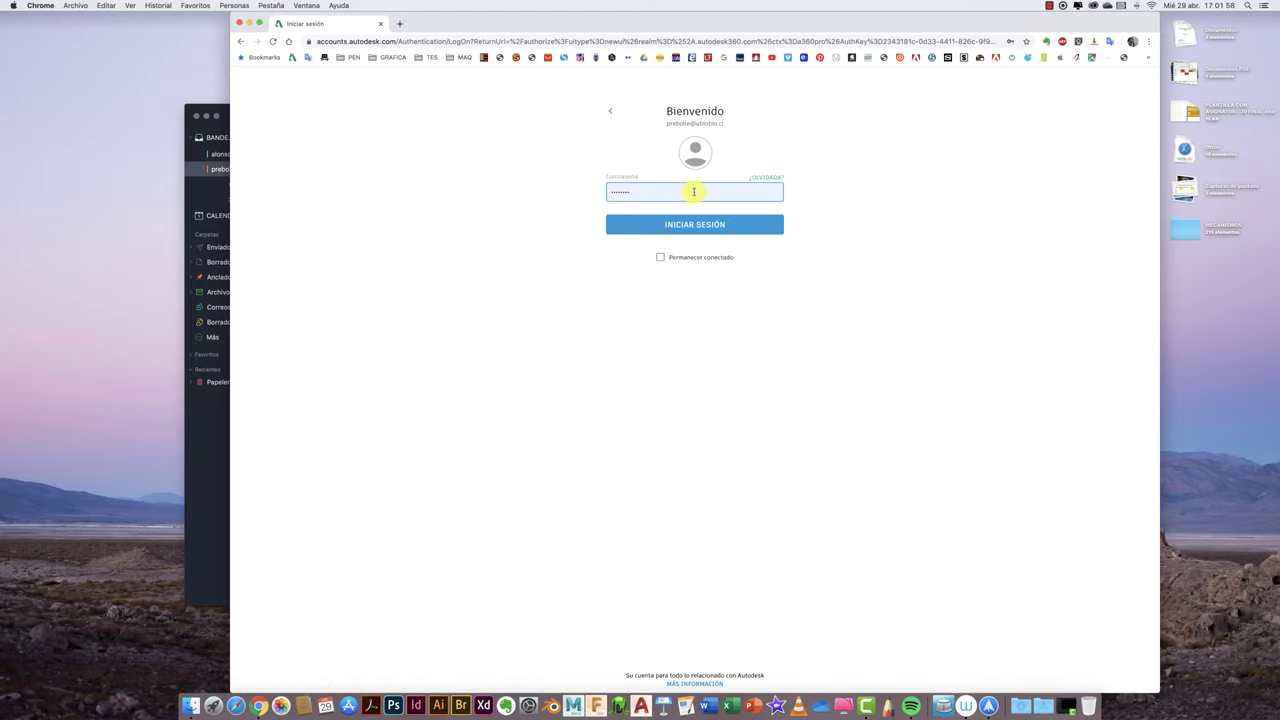
left_click(687, 228)
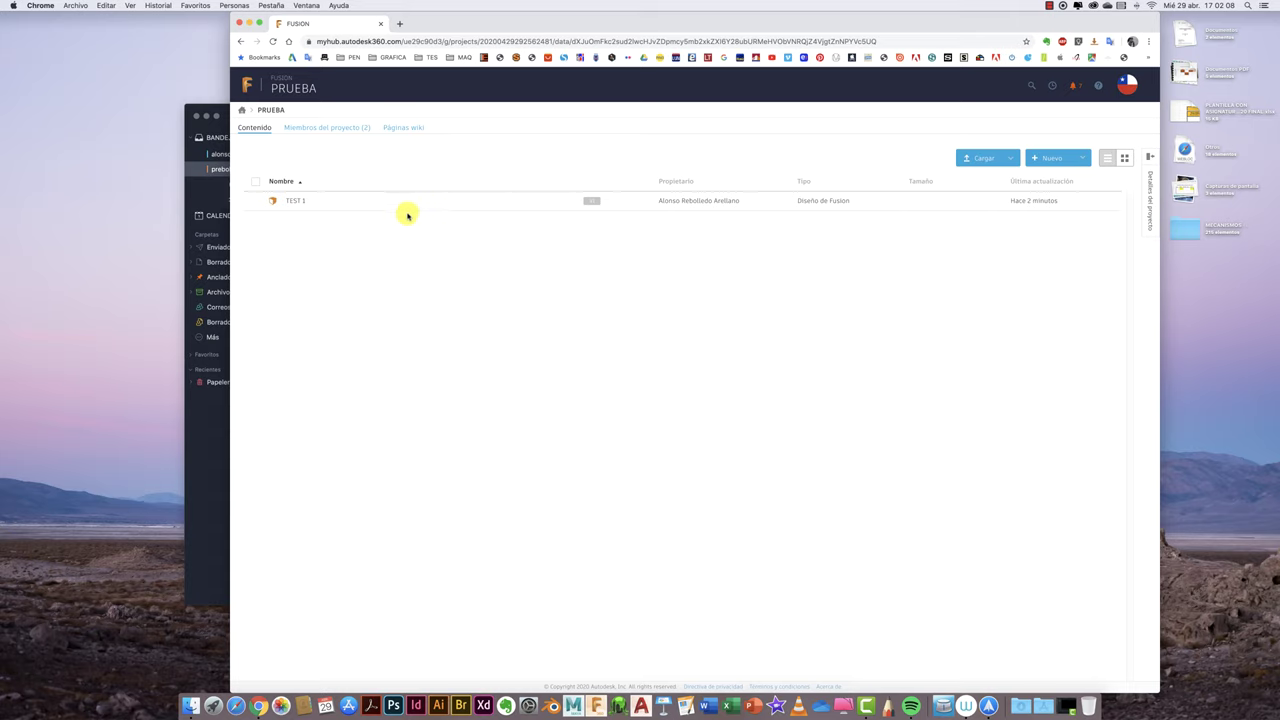
mouse_move(352, 201)
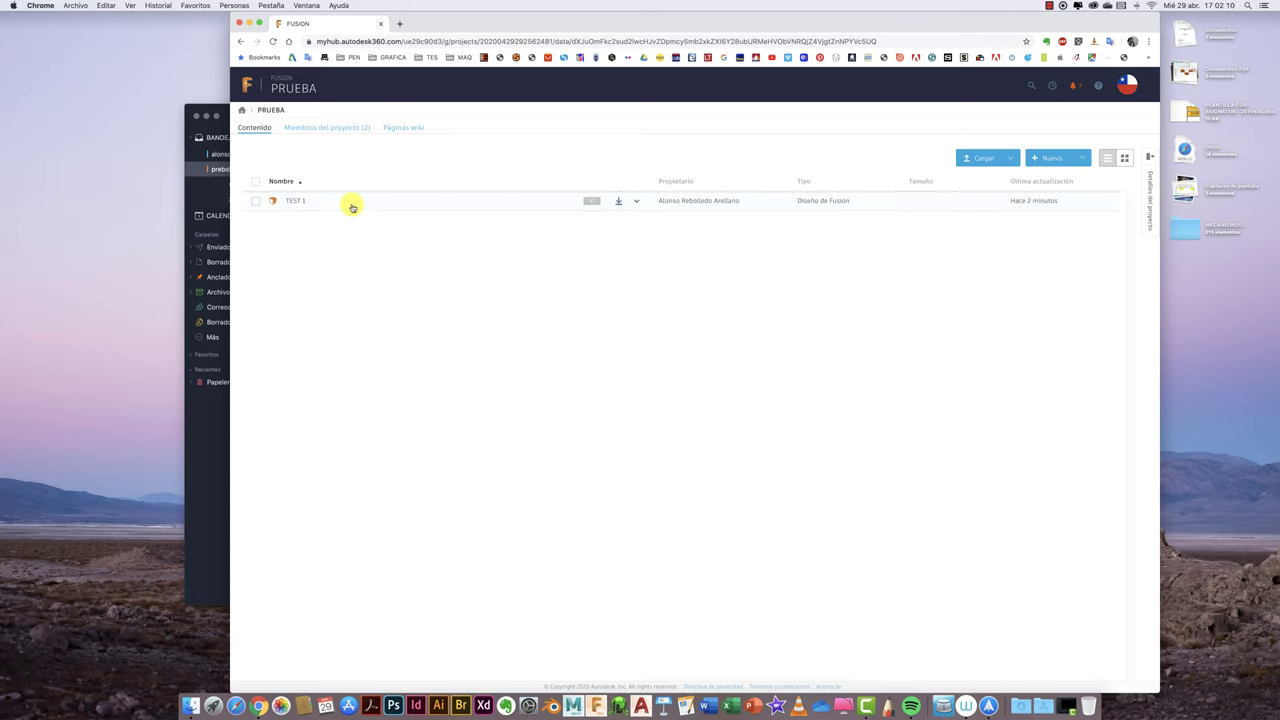
Step: Open TEST 1's overview page from the PRUEBA project's Contenido list
left_click(351, 204)
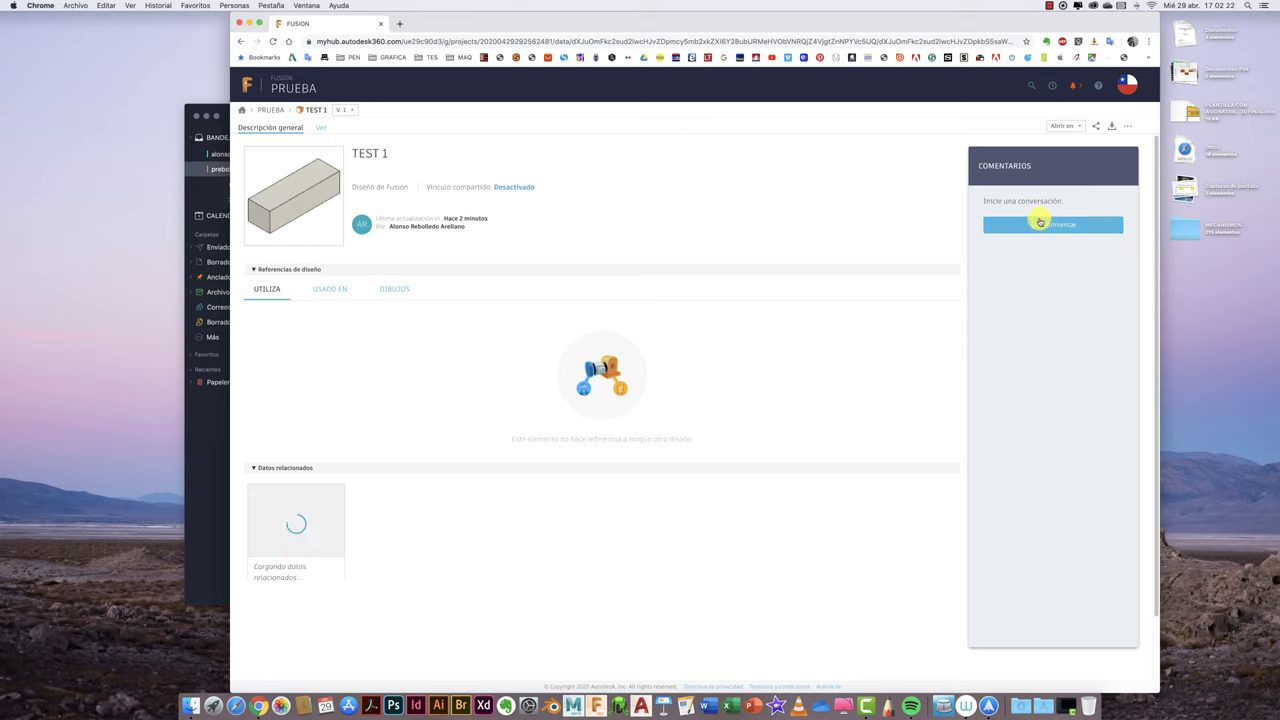
Step: Post the spell-corrected comment 'recibí el modelo 3d' on TEST 1, then orbit the box
left_click(1056, 226)
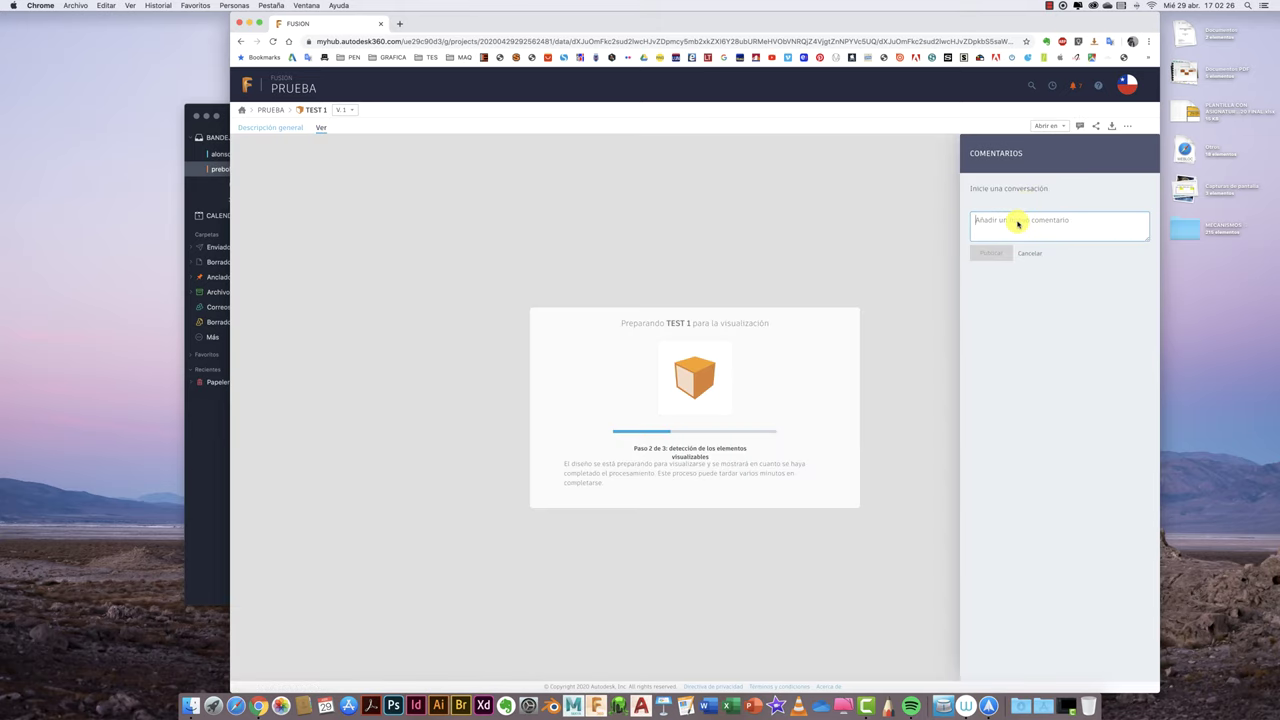
type("recibi el m")
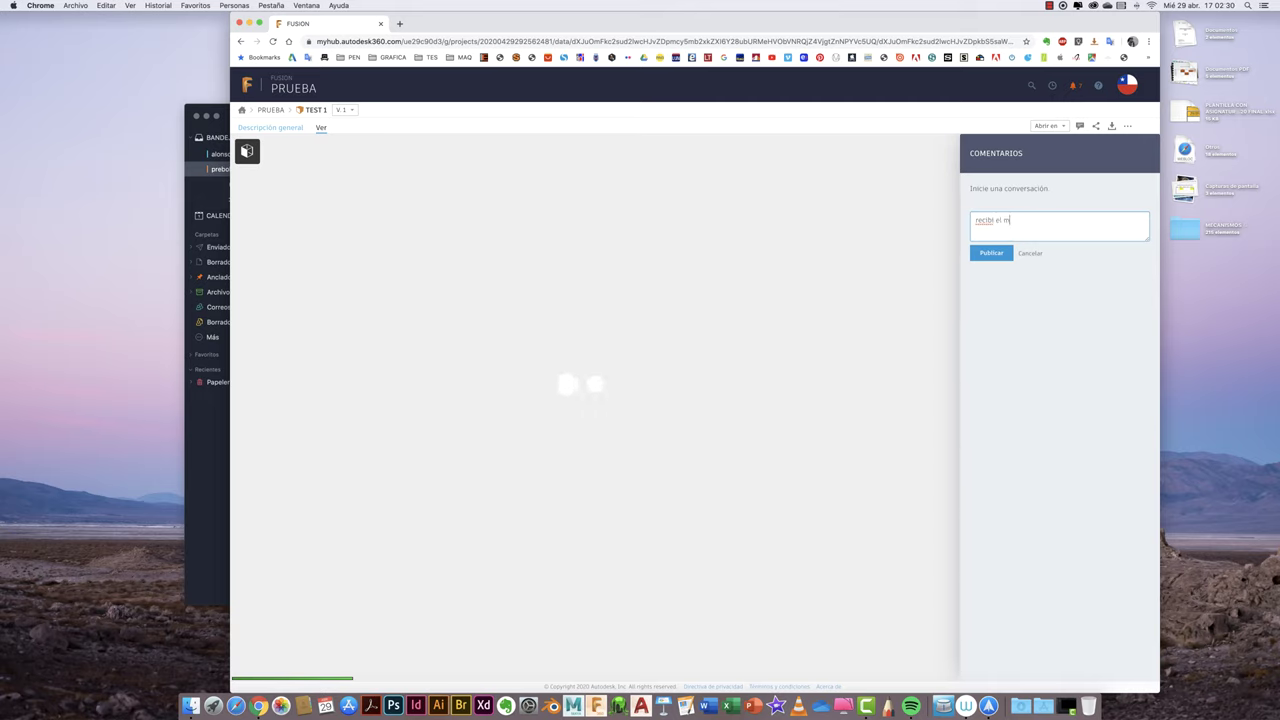
type("odelo 3d")
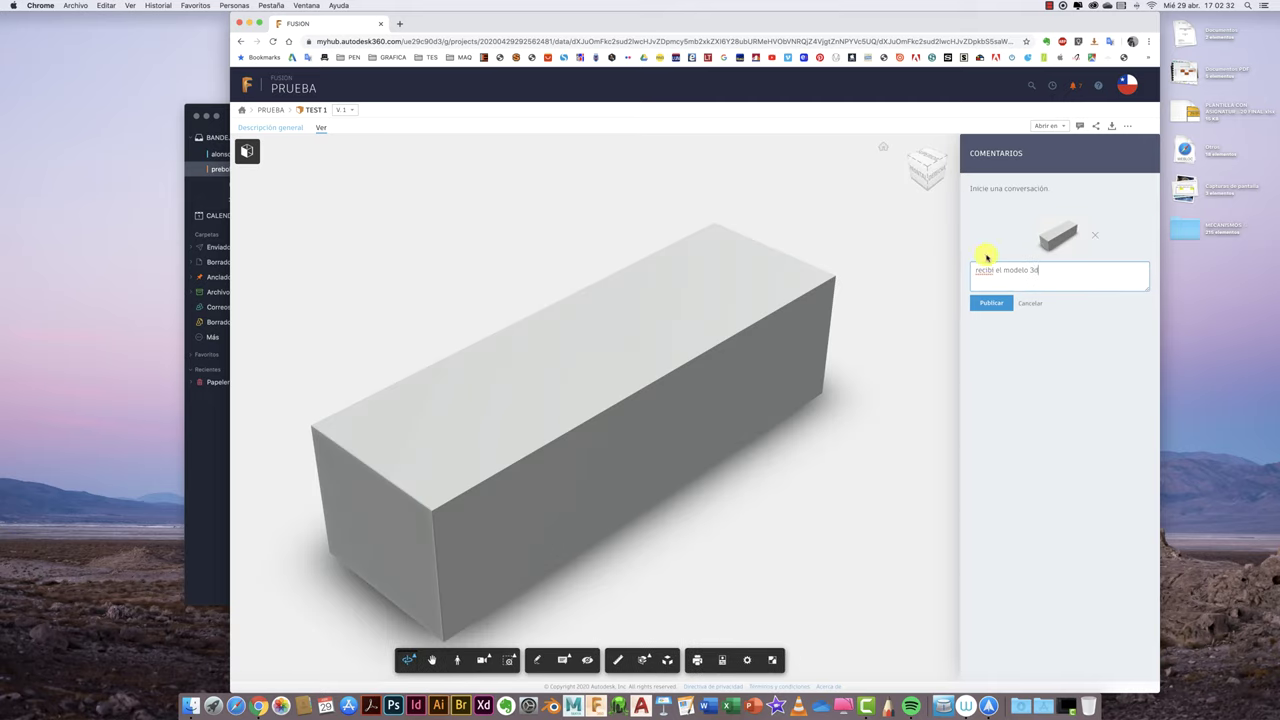
right_click(986, 268)
left_click(1020, 285)
left_click(991, 305)
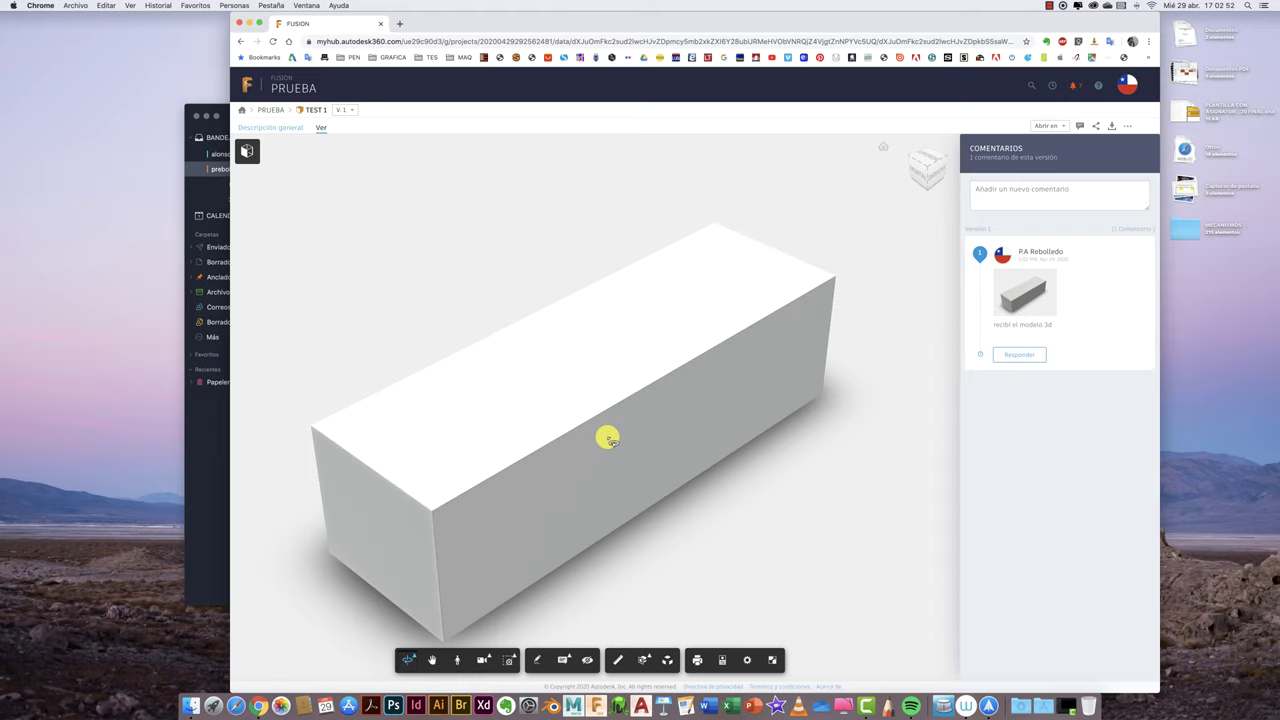
mouse_move(609, 443)
left_mouse_down()
mouse_move(551, 443)
mouse_move(591, 340)
mouse_move(543, 420)
mouse_move(598, 420)
mouse_move(766, 306)
mouse_move(691, 303)
mouse_move(669, 409)
left_mouse_up()
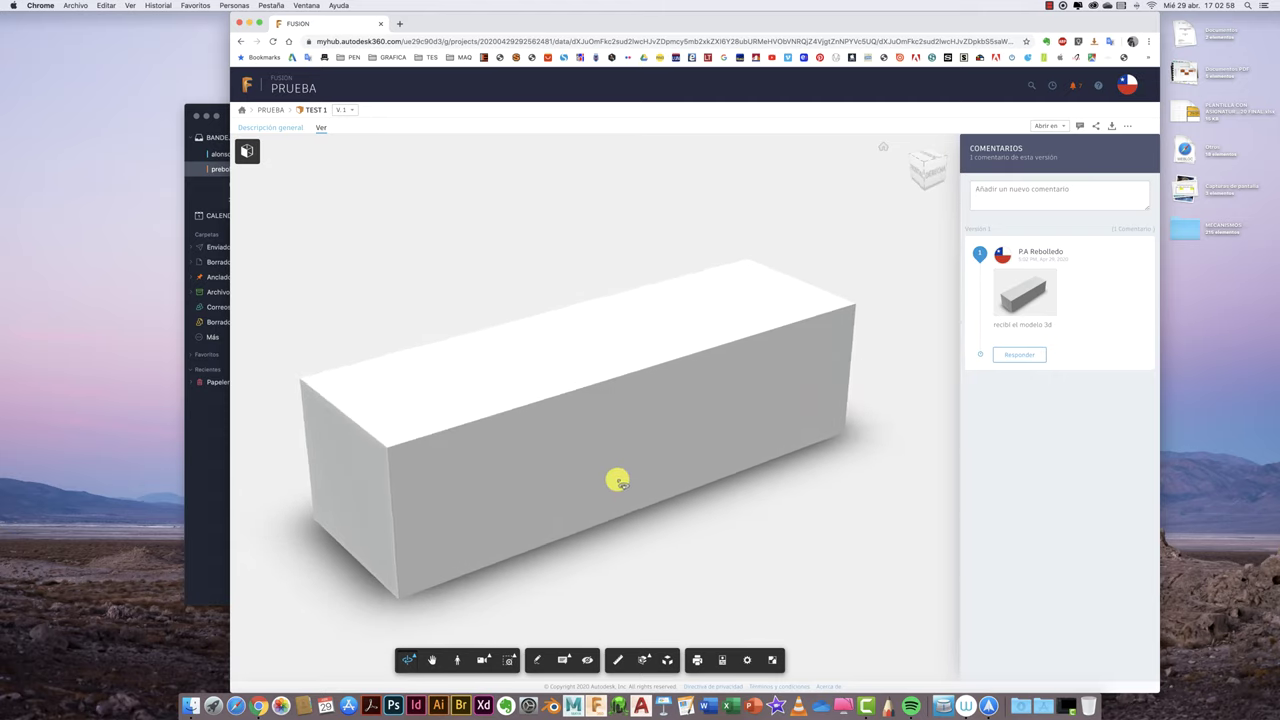
Step: Start a markup and place two labelled callouts on the box's top and lower right
left_click(535, 660)
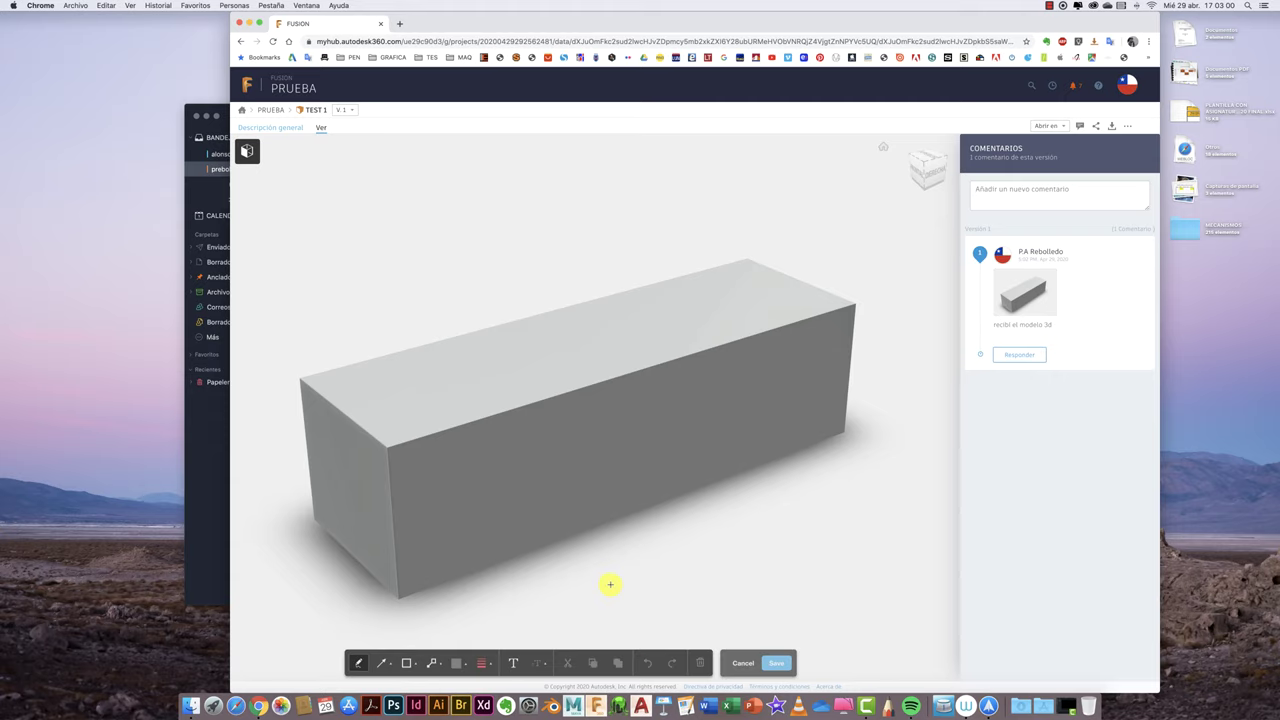
left_click(430, 664)
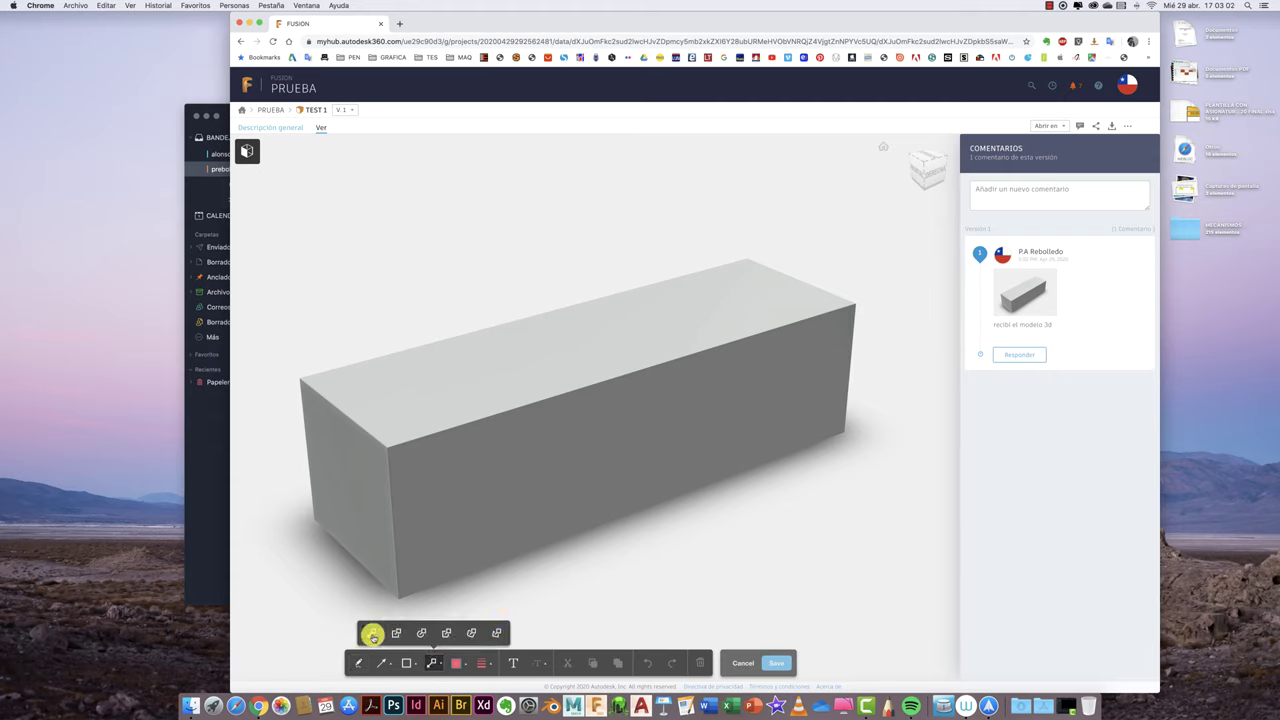
left_click_drag(531, 331, 596, 169)
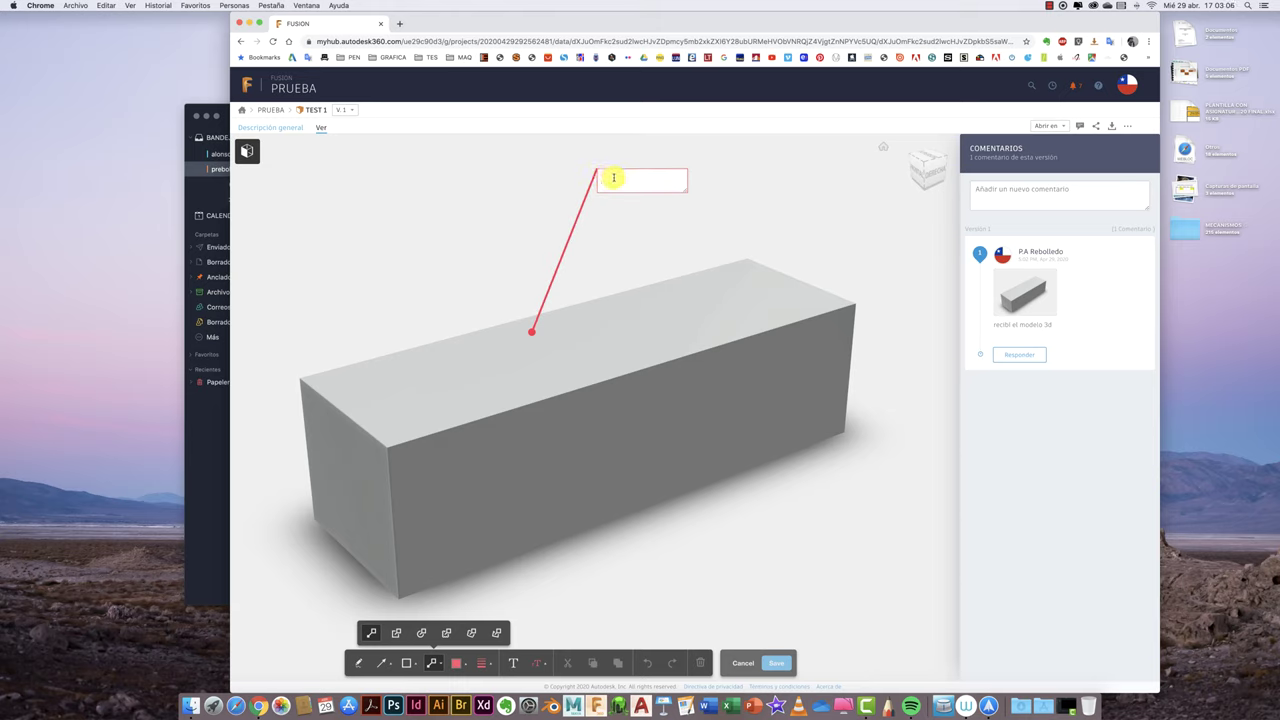
type("cambia el color")
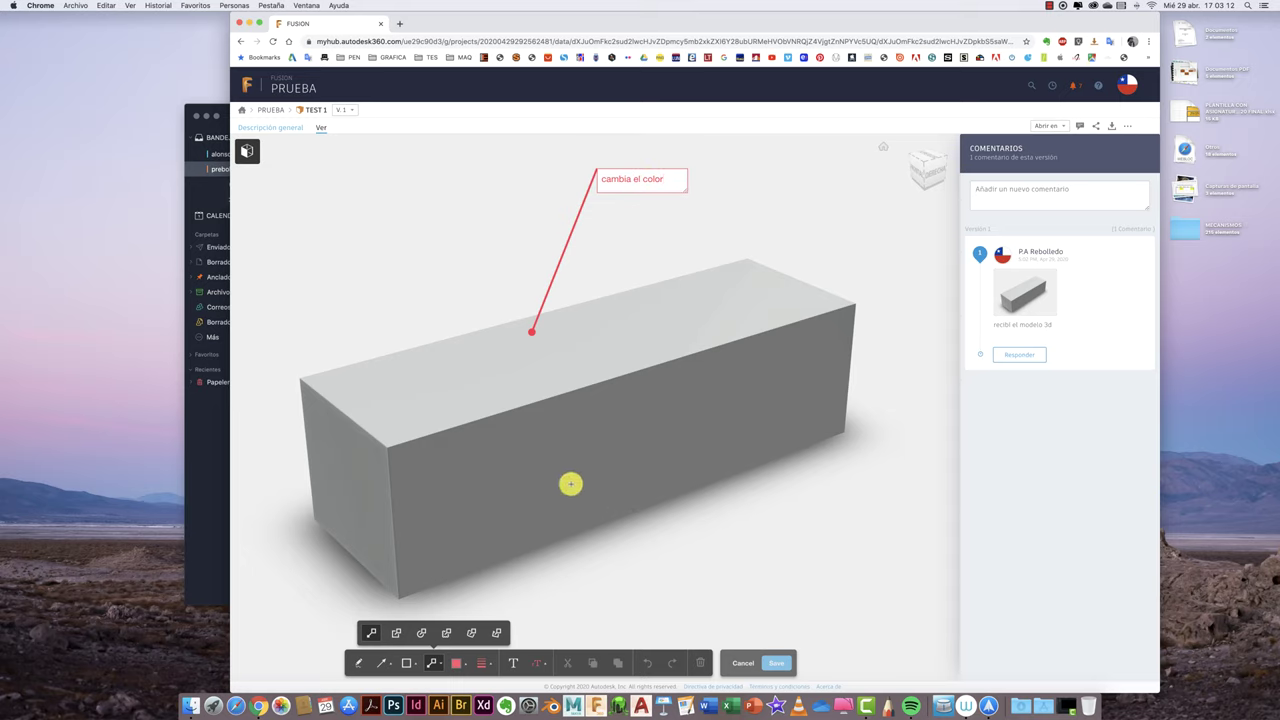
mouse_move(728, 537)
left_mouse_down()
mouse_move(762, 539)
mouse_move(778, 563)
left_mouse_up()
type("el fondo cambia")
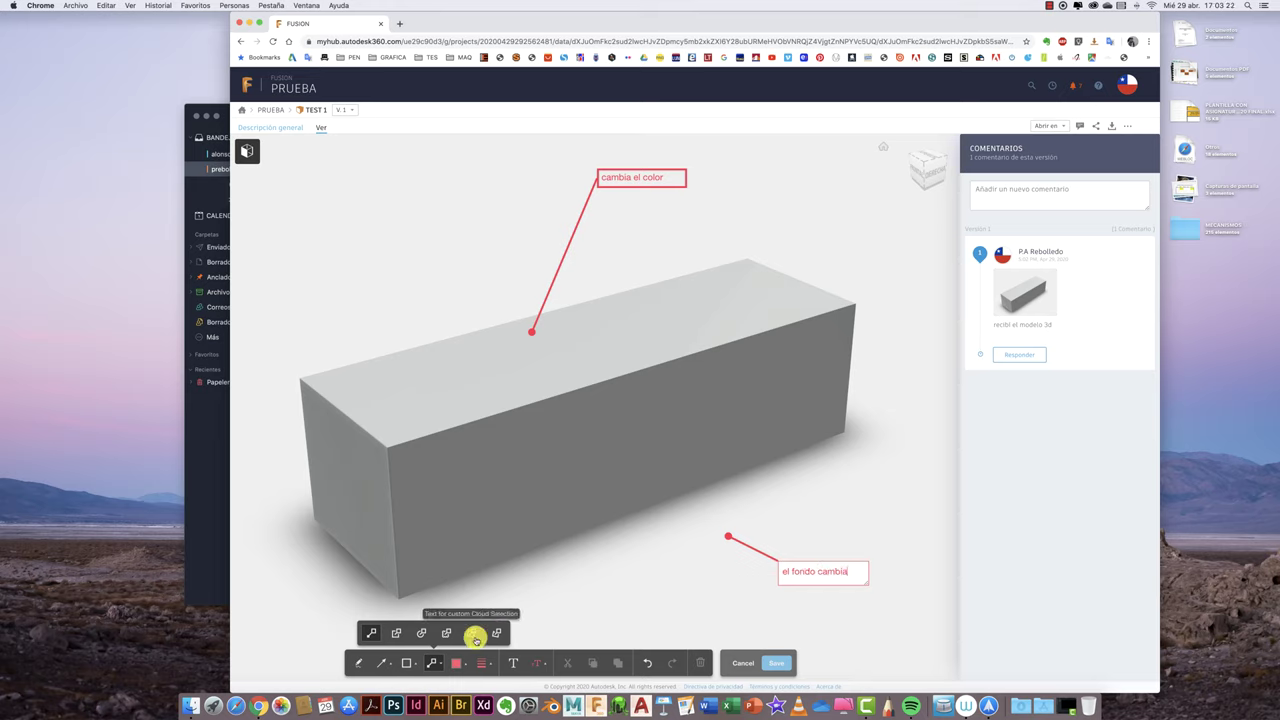
Step: Undo a stray red arrow and redraw the lower callout's leader and label
left_click(381, 663)
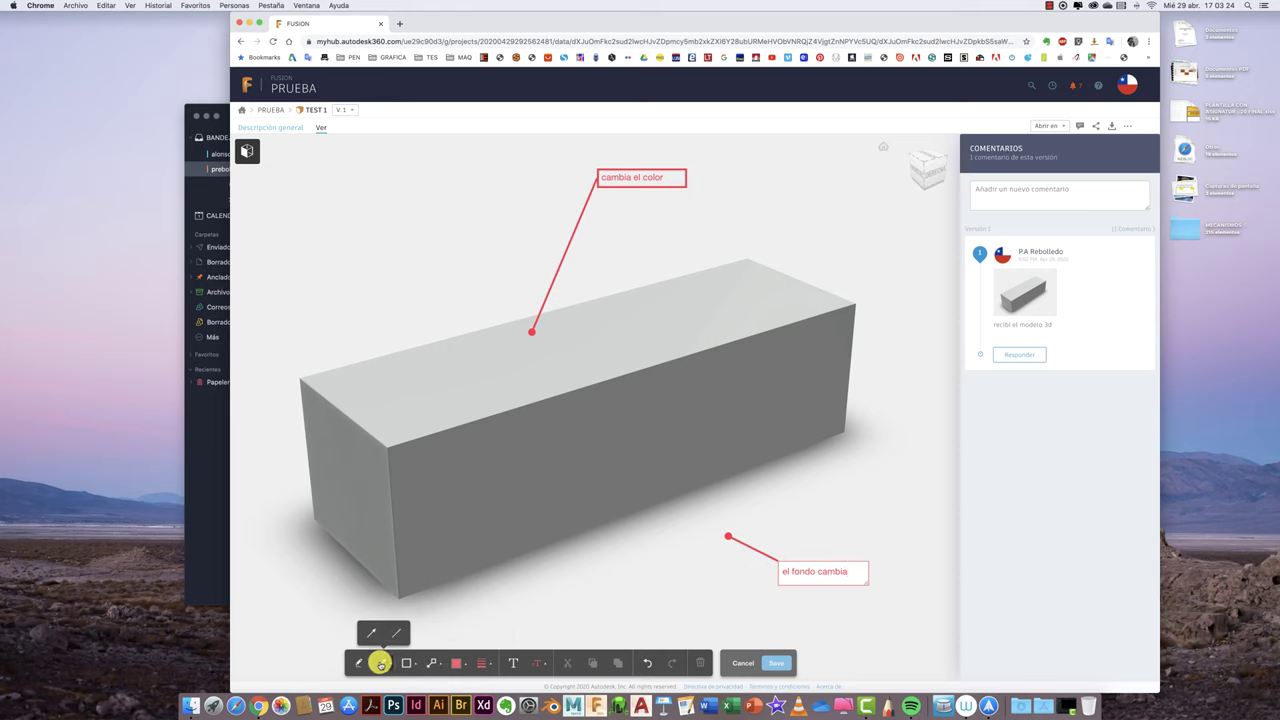
left_click_drag(335, 302, 728, 536)
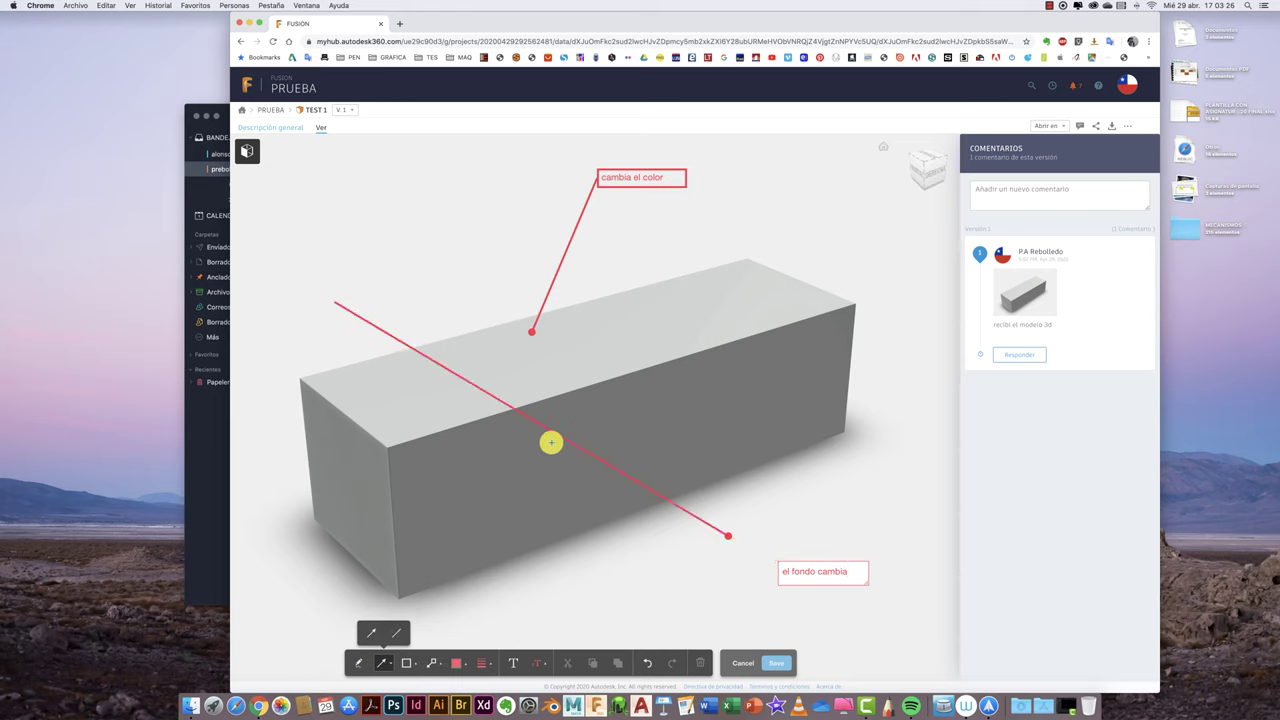
key("super+z")
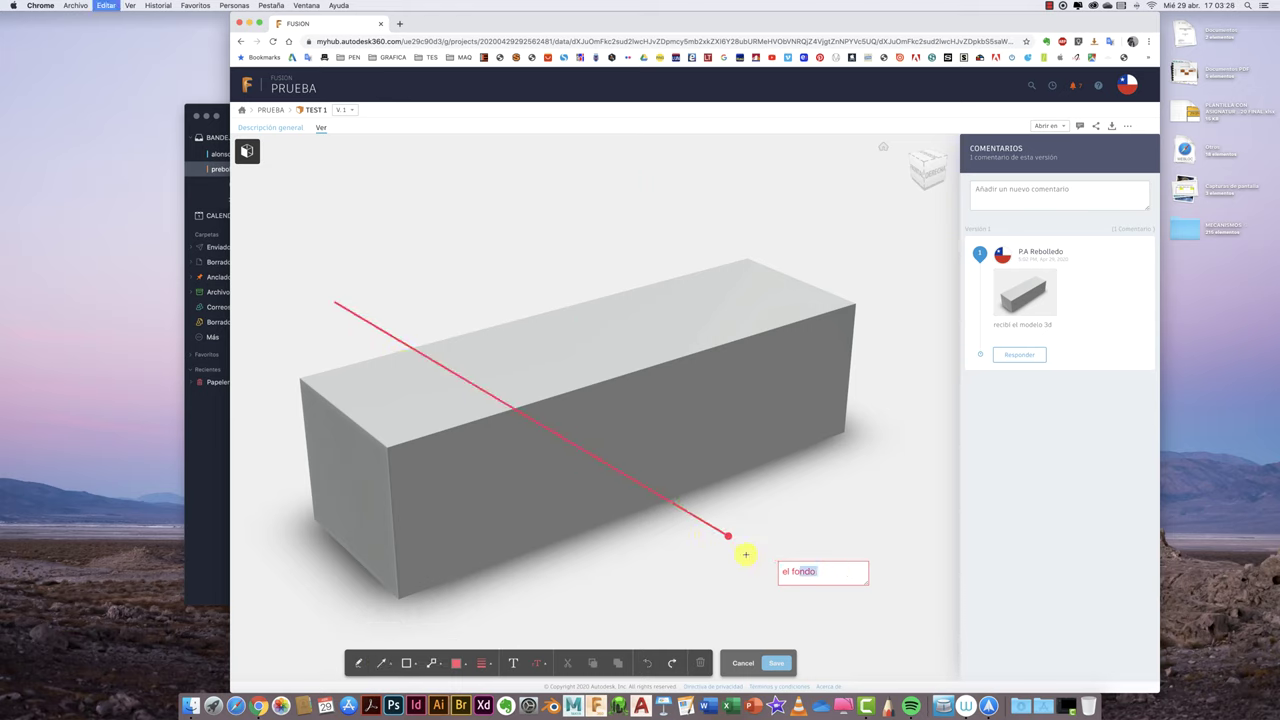
key("super+z")
type("sdfsf")
type("sd")
left_click_drag(728, 536, 782, 531)
left_click(793, 552)
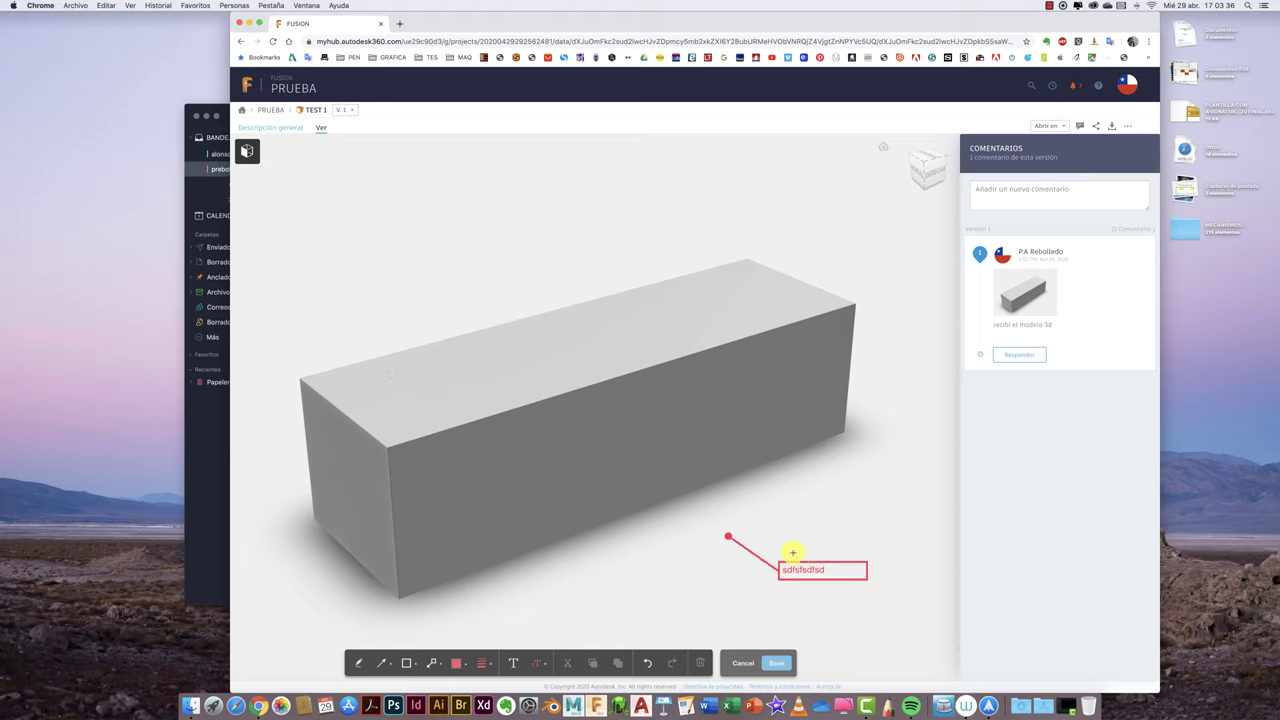
Step: Add a callout on the box top asking 'qué material ?' and save the markup comment
left_click(432, 663)
mouse_move(411, 380)
left_mouse_down()
mouse_move(398, 254)
mouse_move(431, 250)
left_mouse_up()
type("qué material ?")
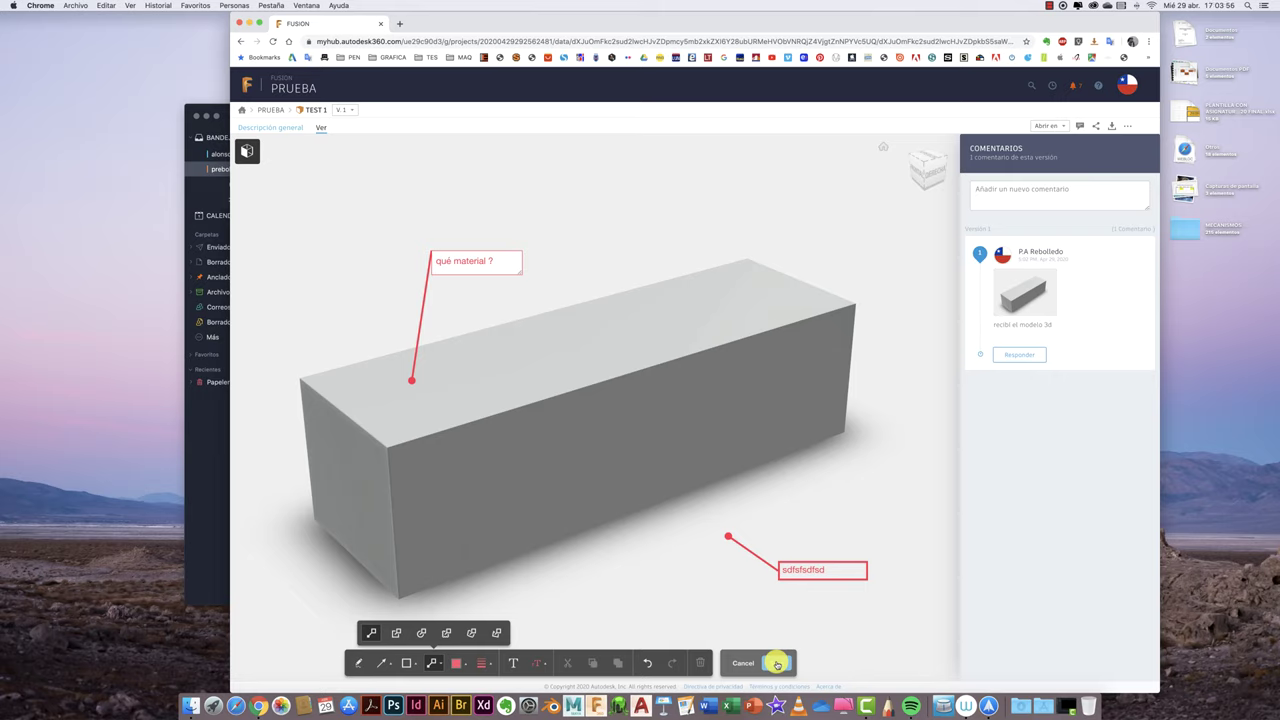
left_click(777, 663)
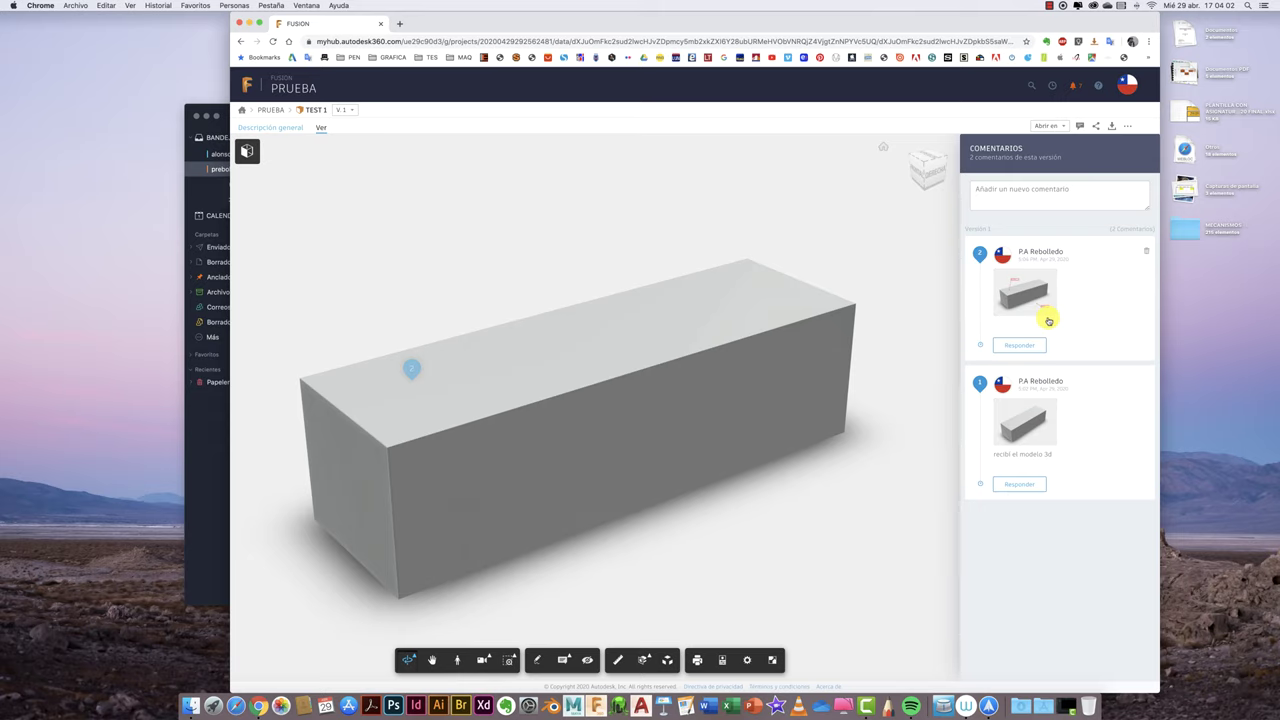
left_click(1023, 431)
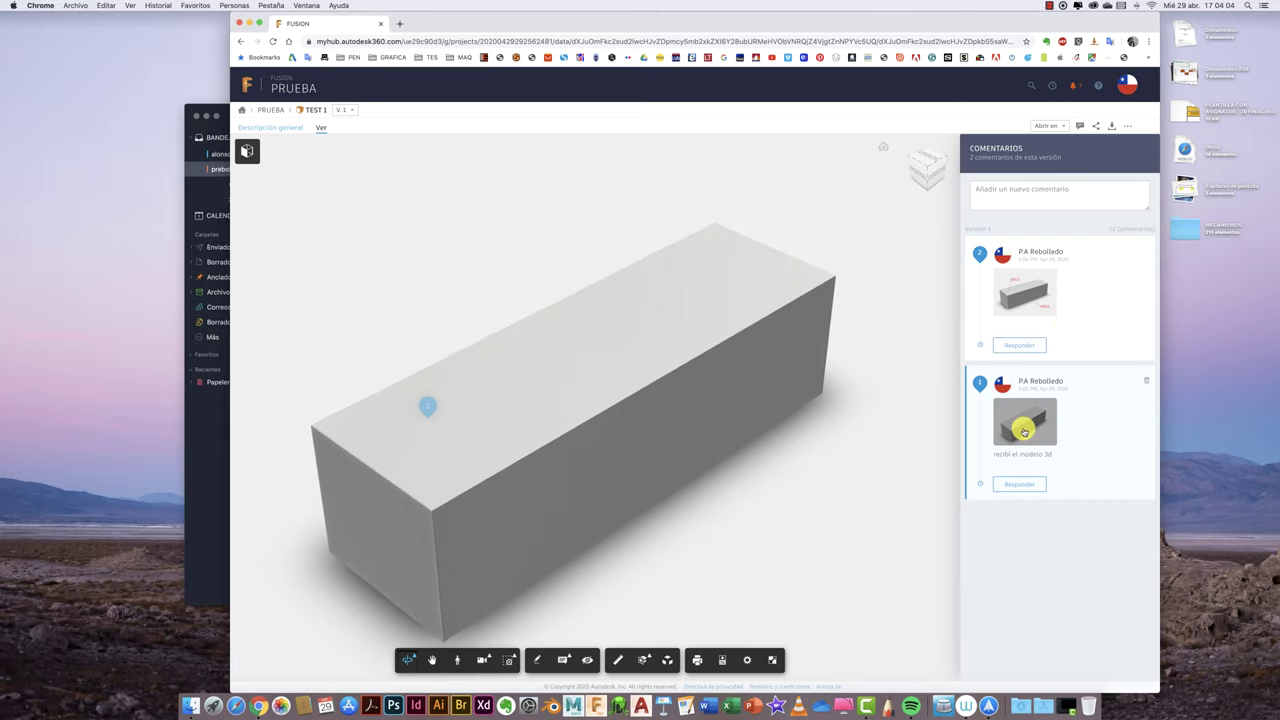
left_click(1024, 300)
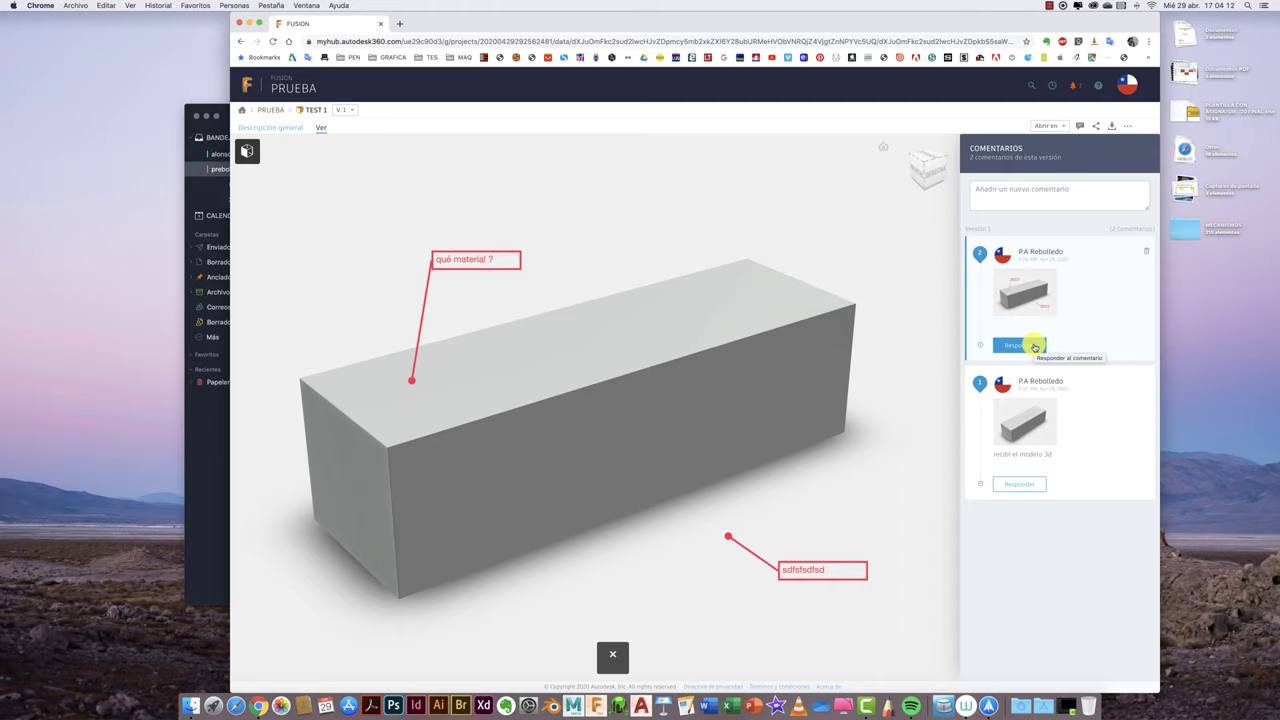
left_click(1020, 425)
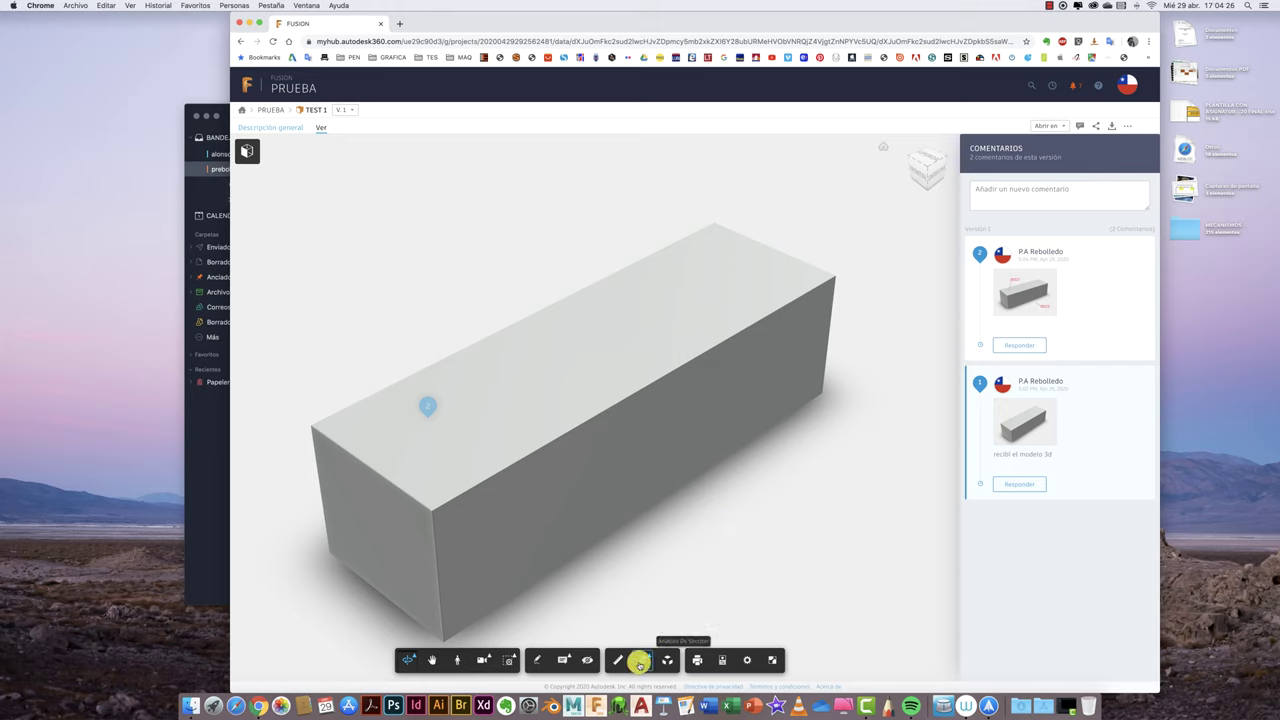
Step: Slice the box with an X section plane, try Explode Model, then start the Measure tool
left_click(643, 660)
left_click(643, 564)
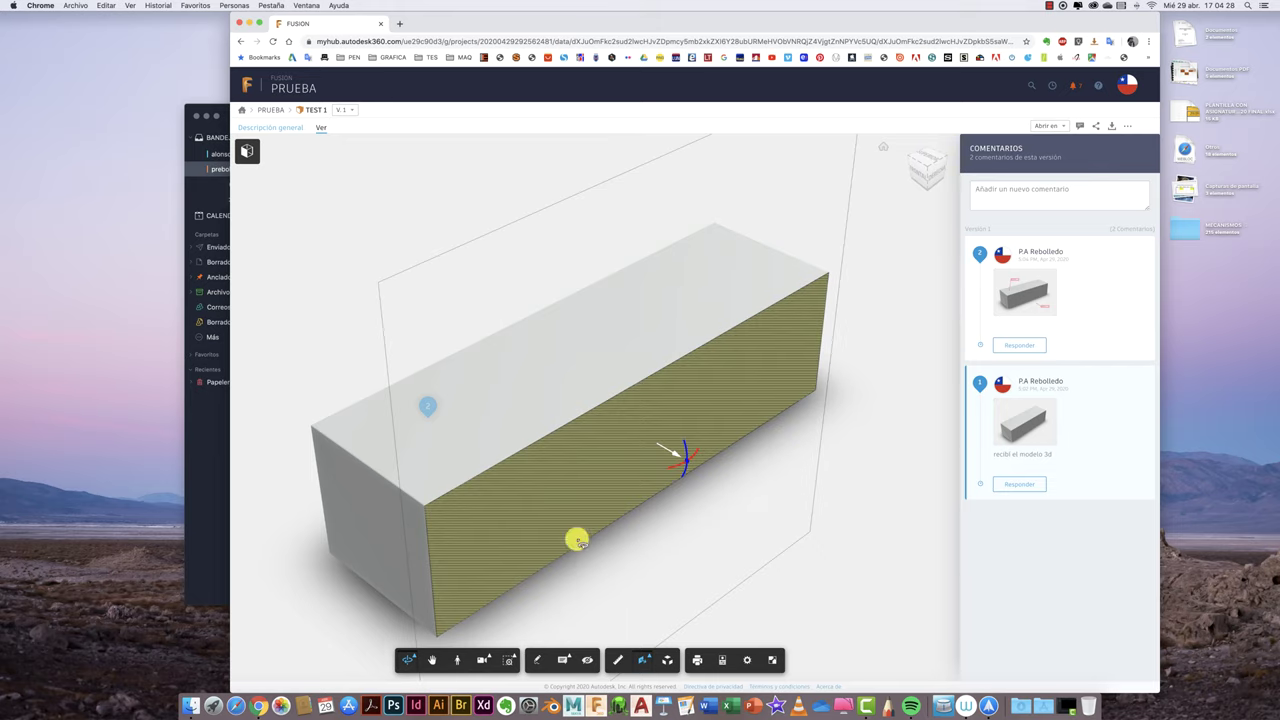
left_click_drag(675, 458, 740, 495)
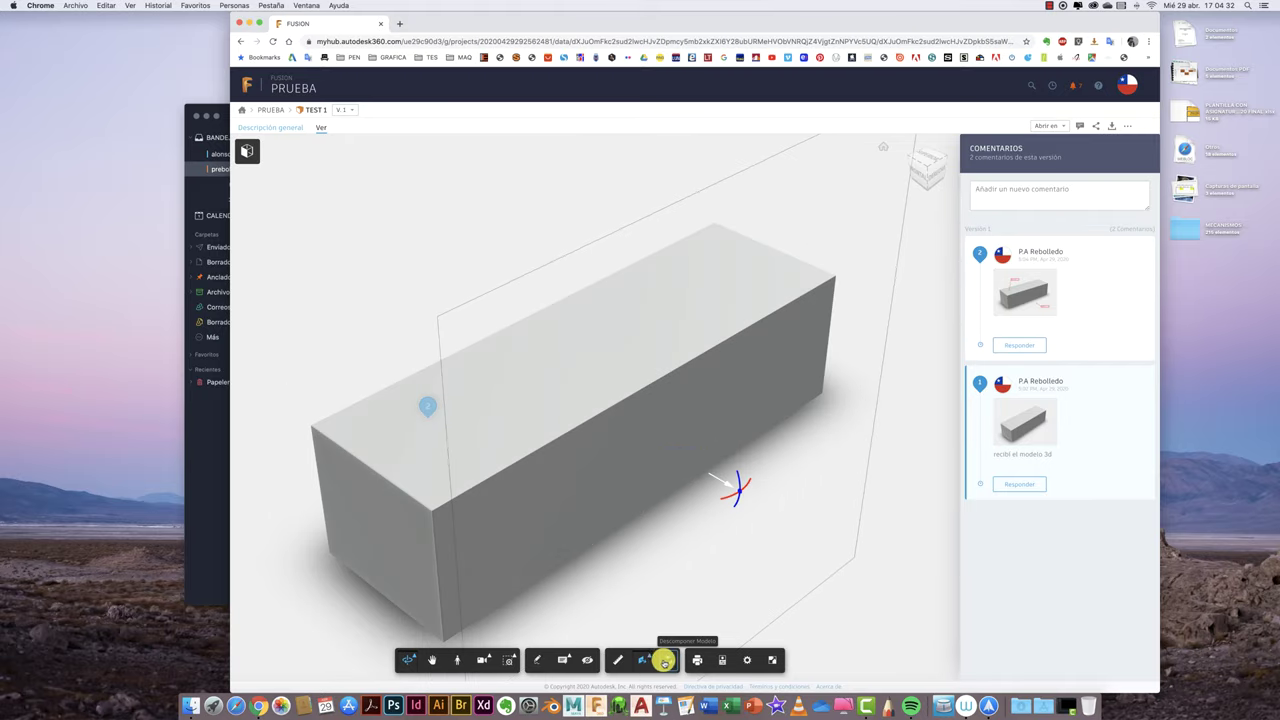
left_click(665, 659)
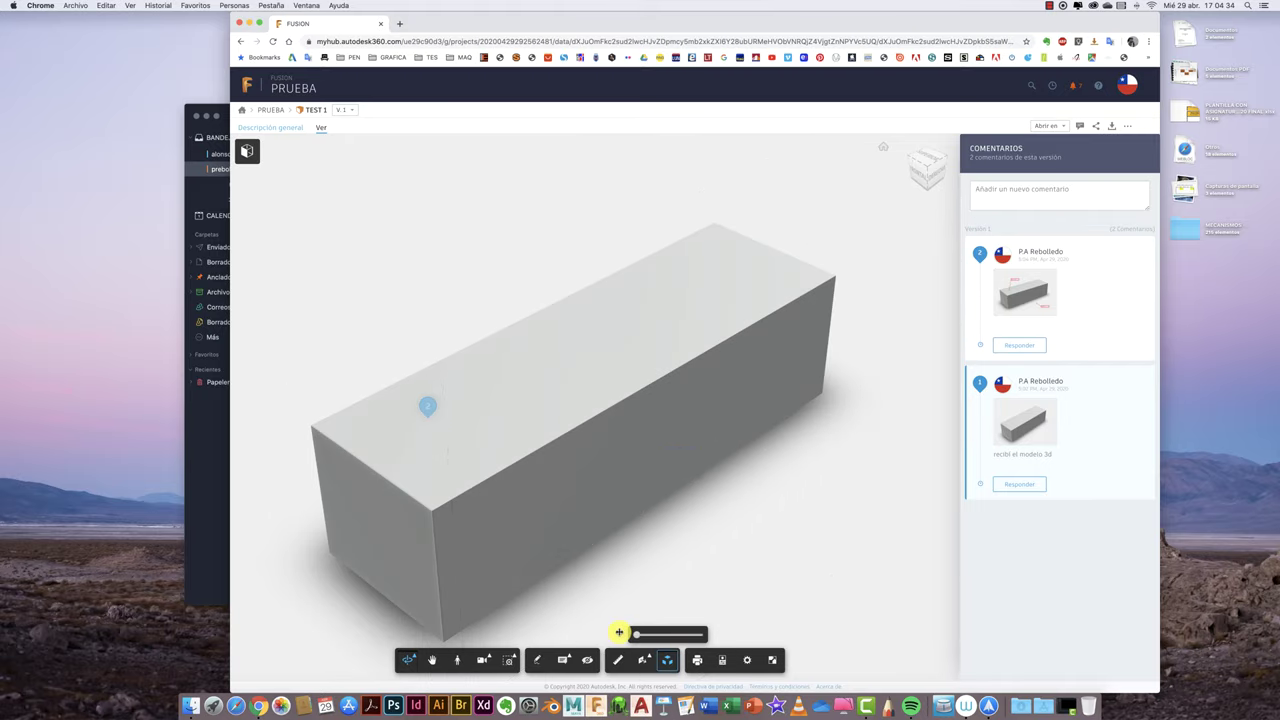
left_click(618, 659)
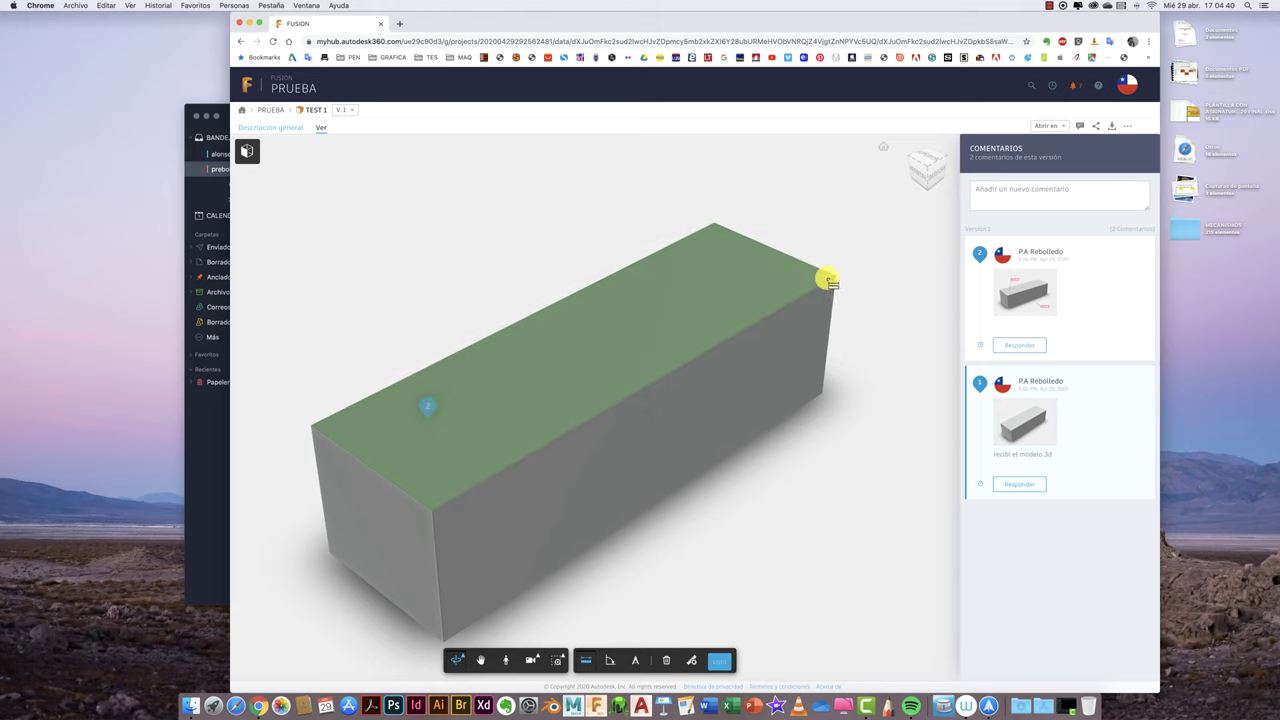
Step: Measure the box's top edge from the top-right to the front-left corner (104.0 mm), then exit
left_click(830, 279)
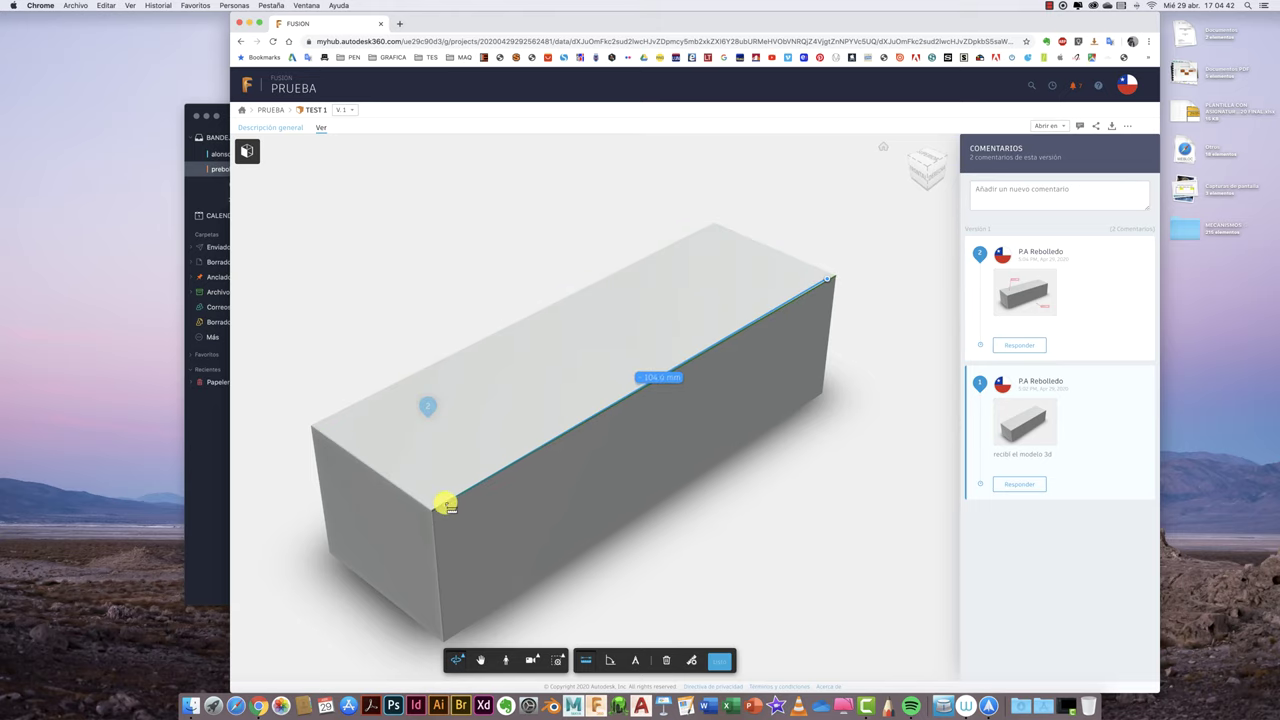
left_click(447, 503)
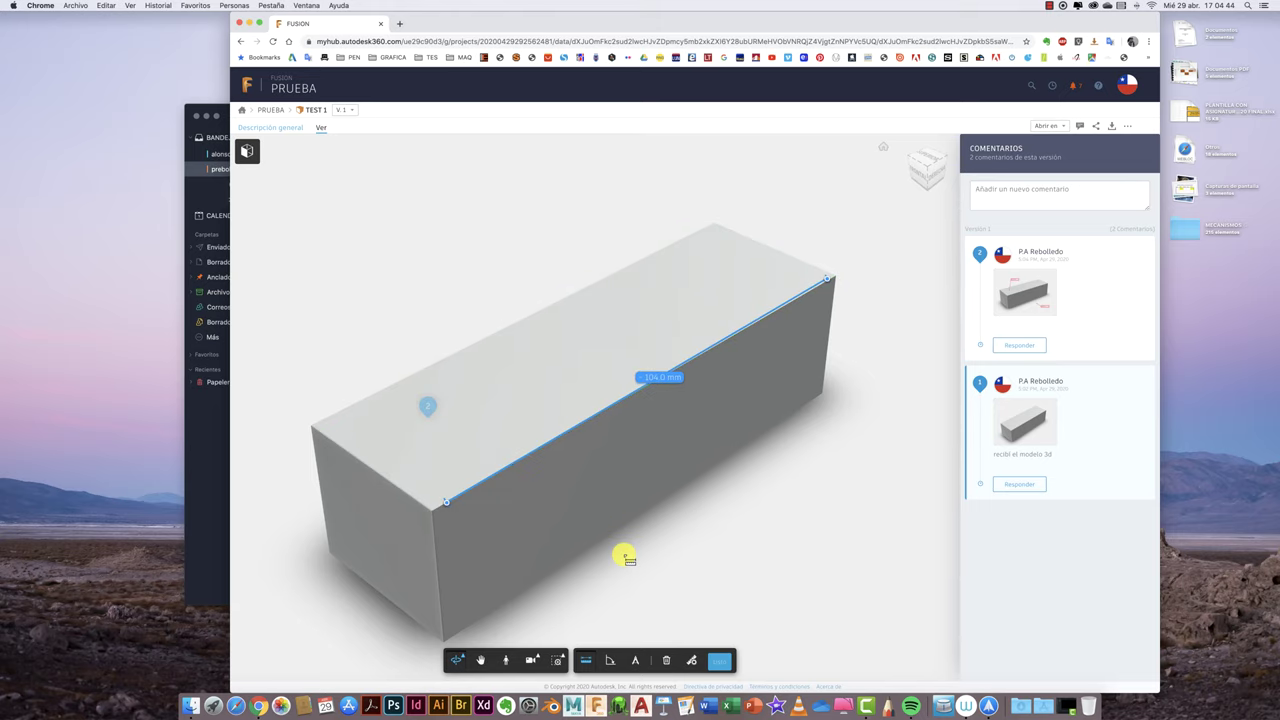
key("Escape")
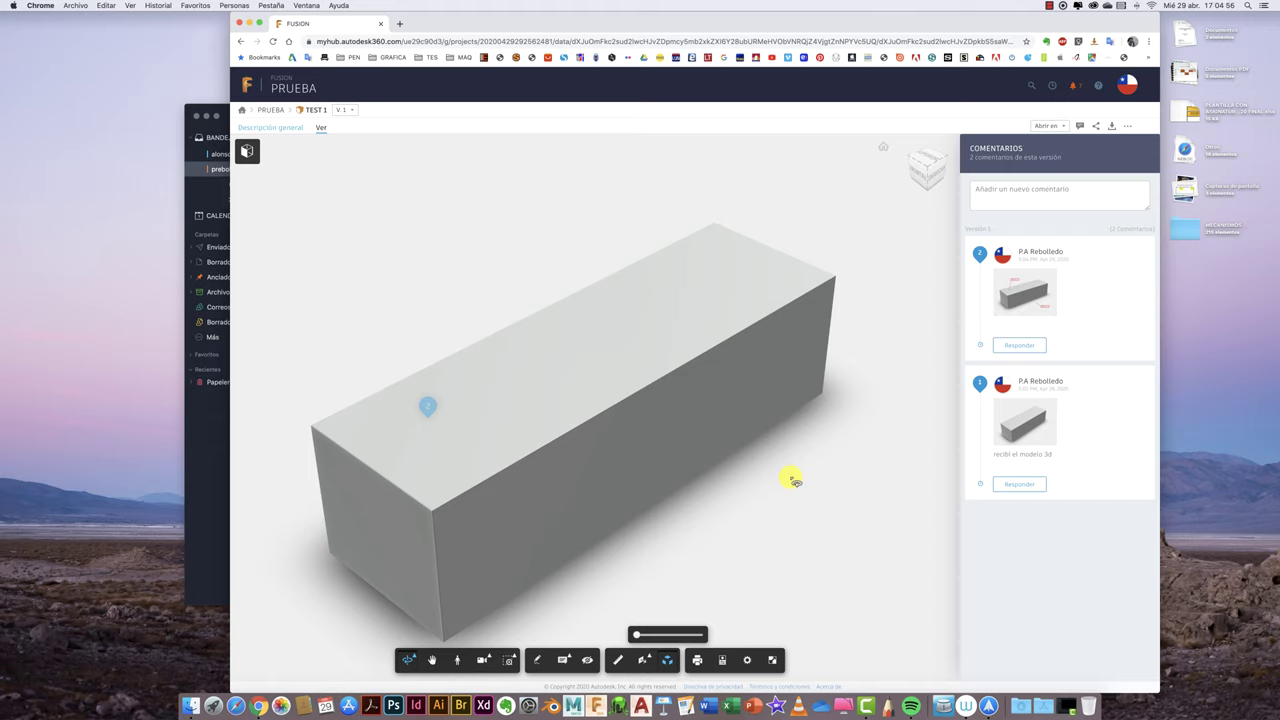
Step: Sign out of the A360 web hub and close the Mail and Chrome windows
left_click(1127, 86)
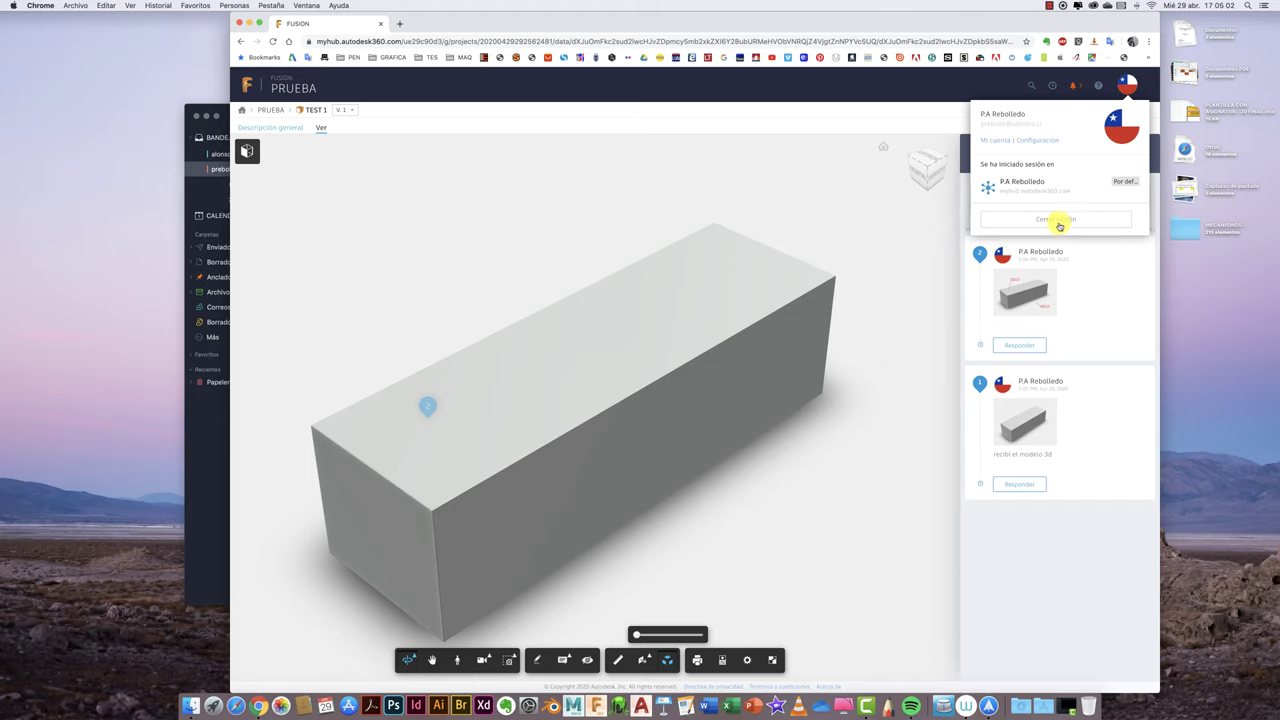
left_click(1060, 222)
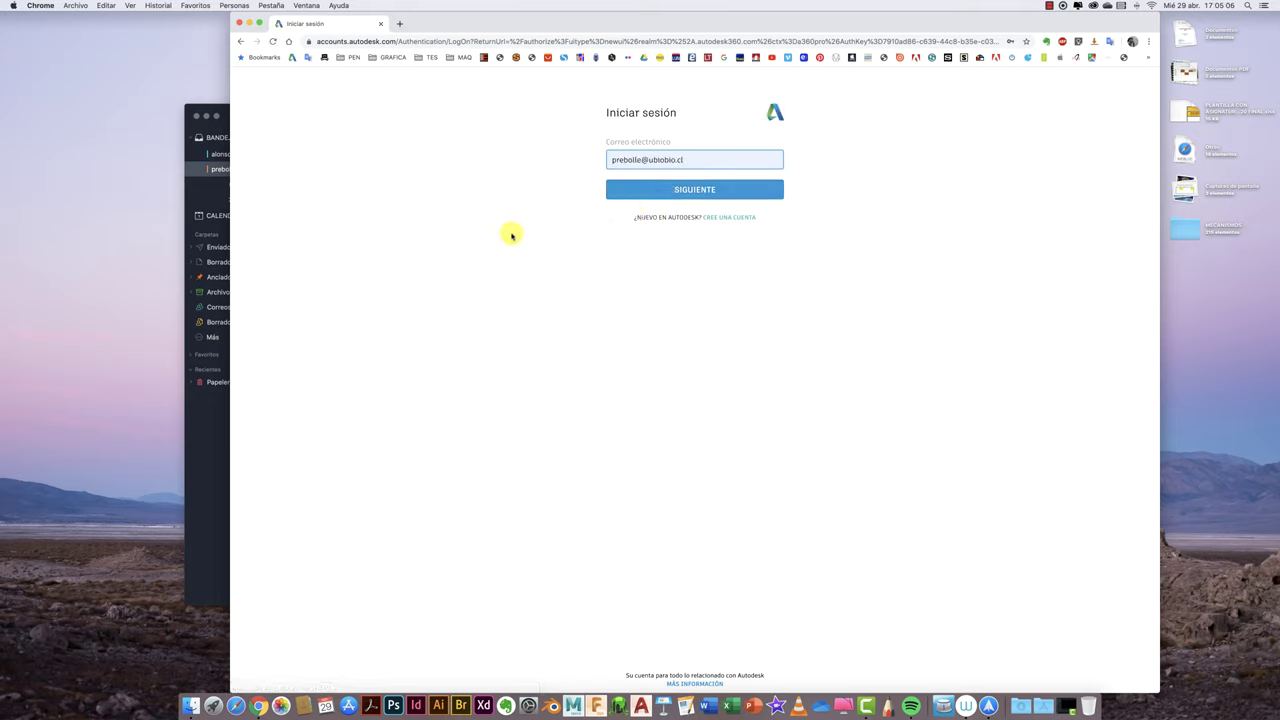
left_click(196, 116)
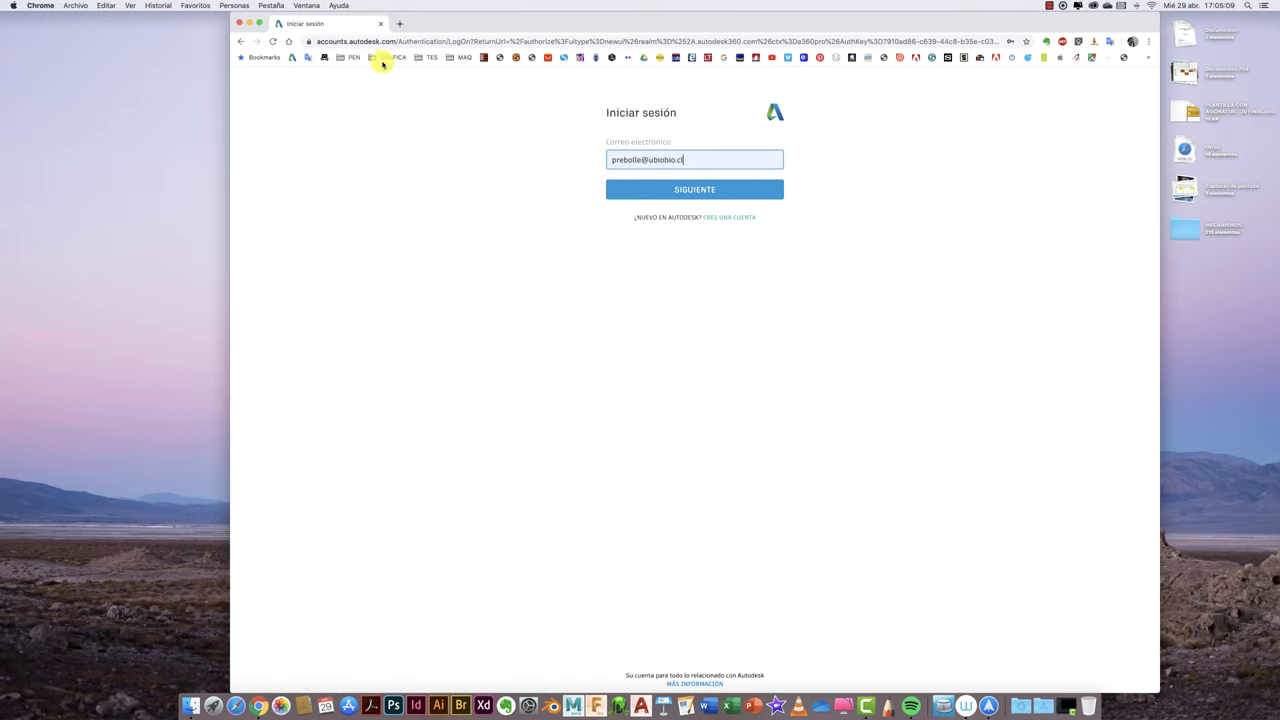
left_click(240, 23)
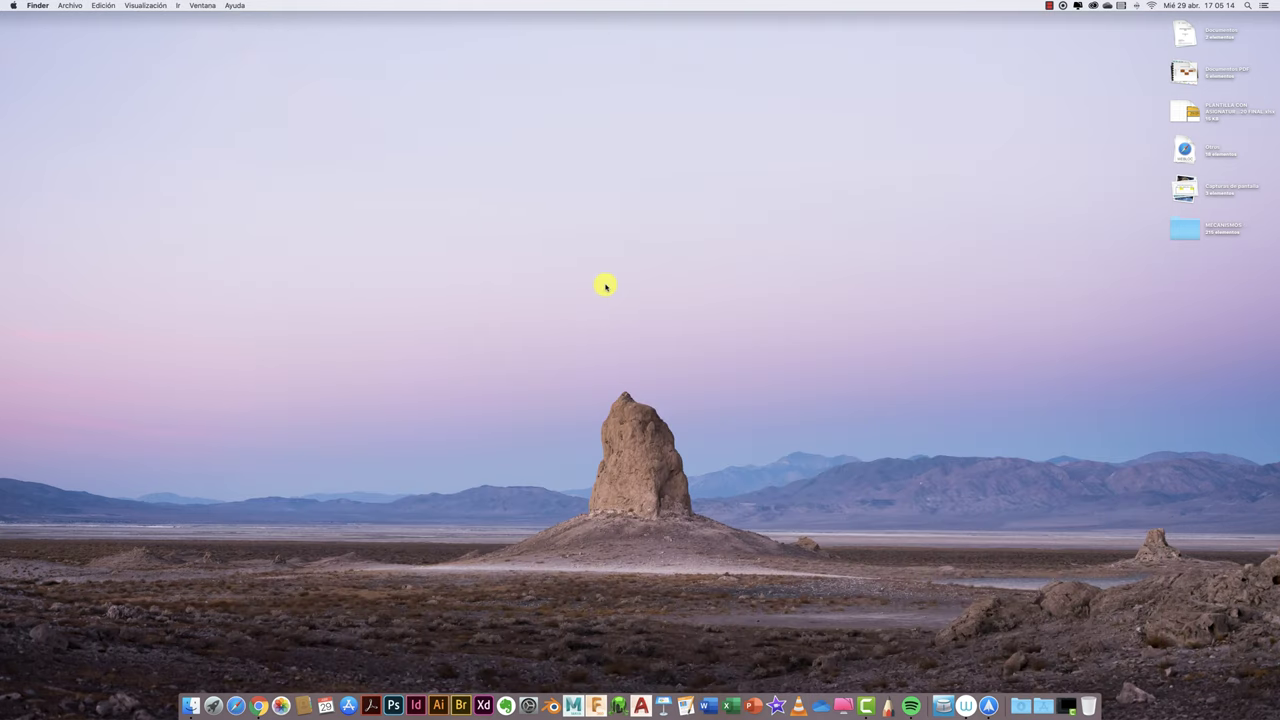
Step: Launch Fusion 360 from the Dock
left_click(597, 707)
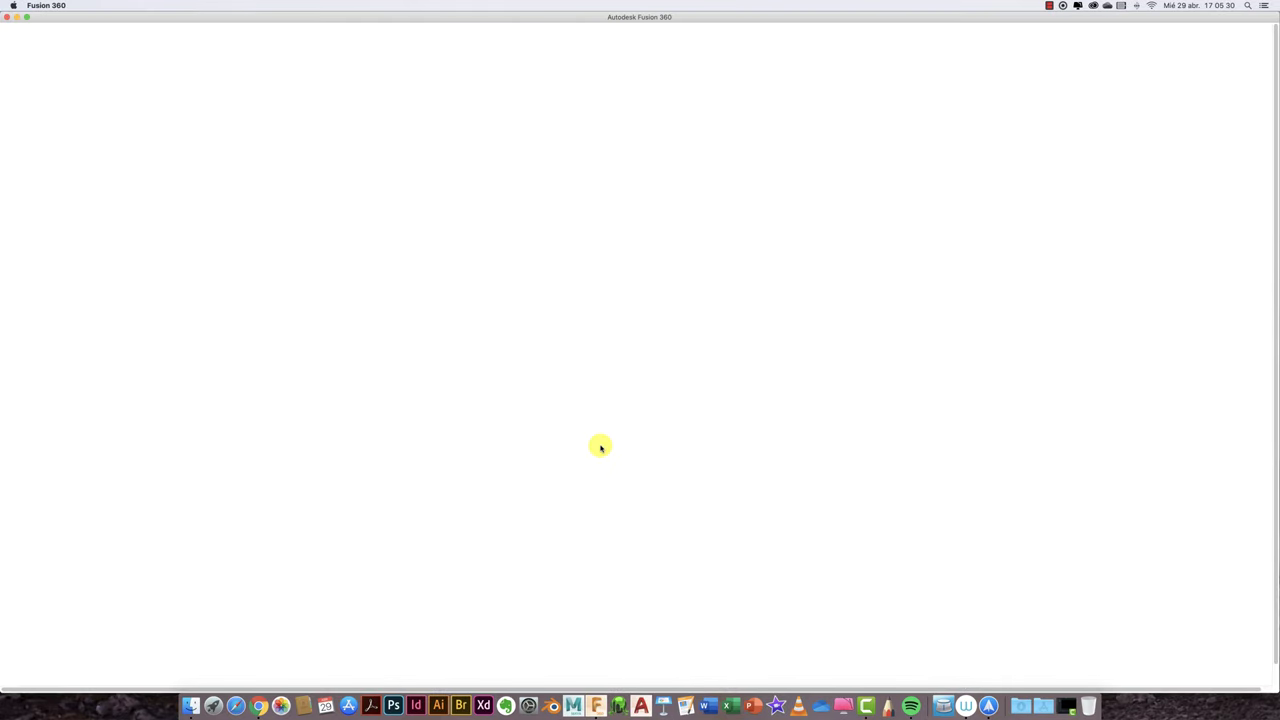
Step: Sign in to Fusion 360 with the account e-mail and password
left_click(686, 116)
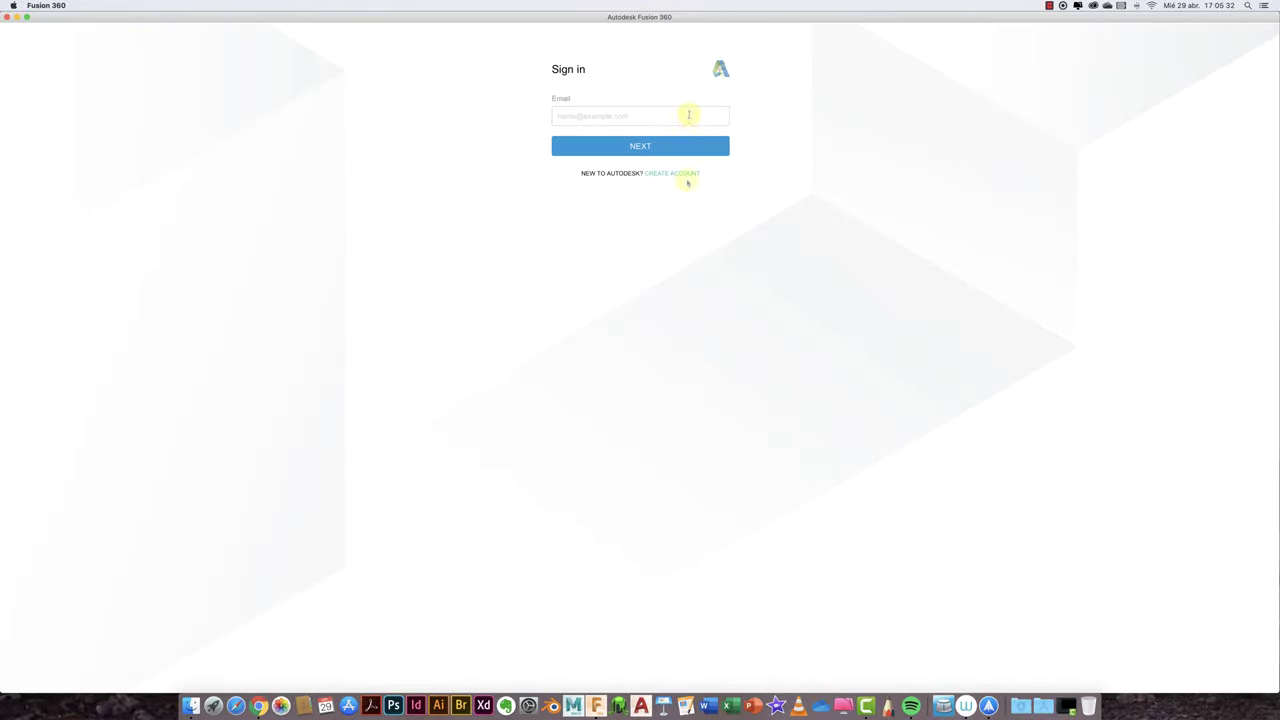
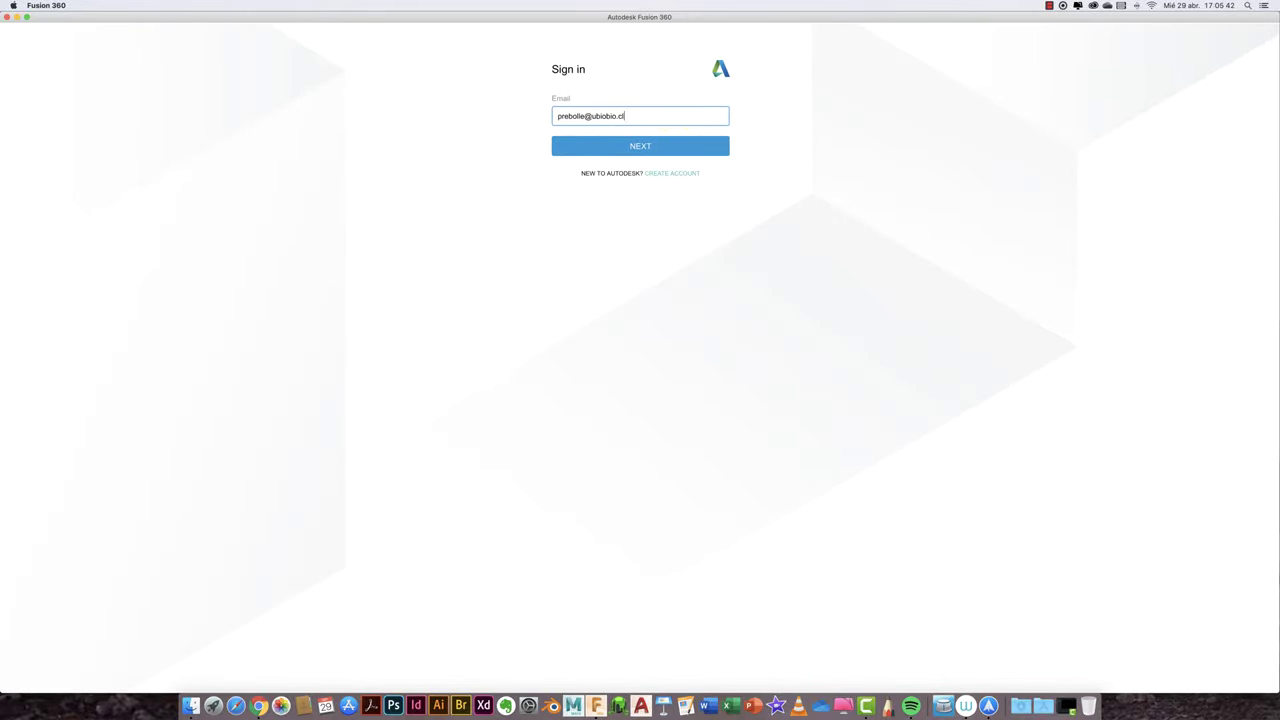
left_click(620, 149)
left_click(657, 180)
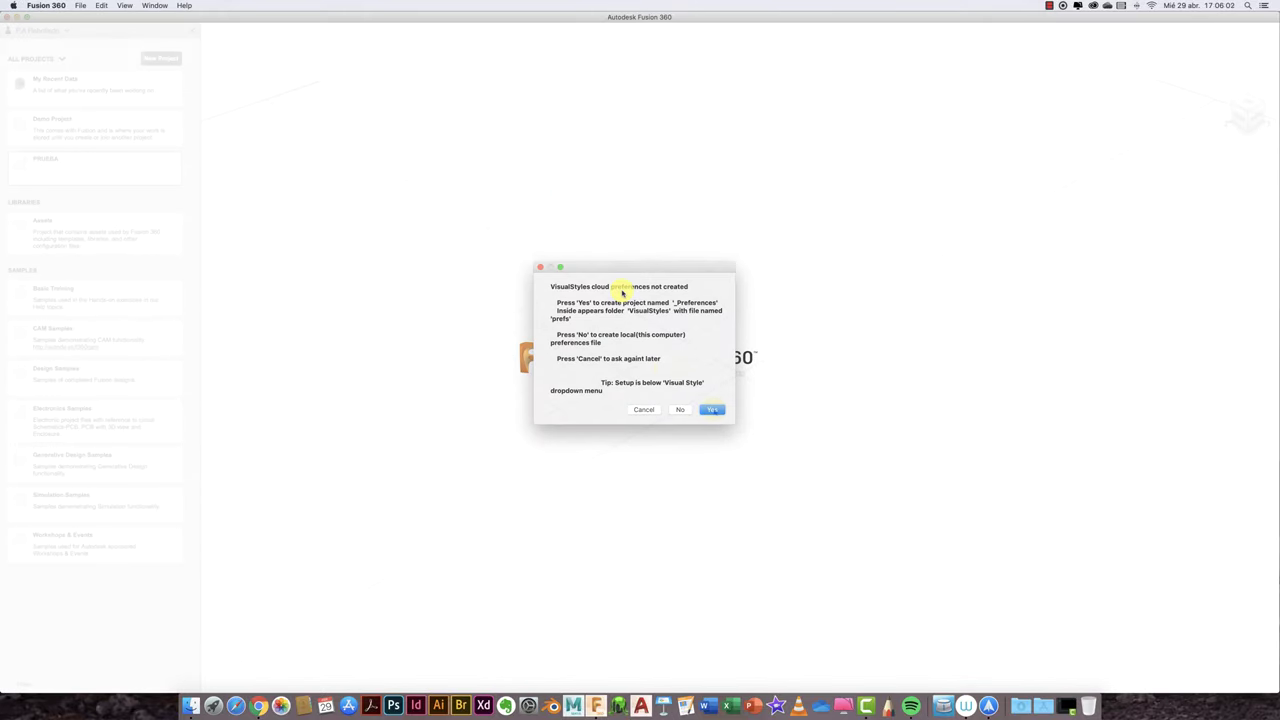
Step: Answer the visual styles prompt, close Quick Setup, and open TEST 1 from the PRUEBA project
left_click(712, 409)
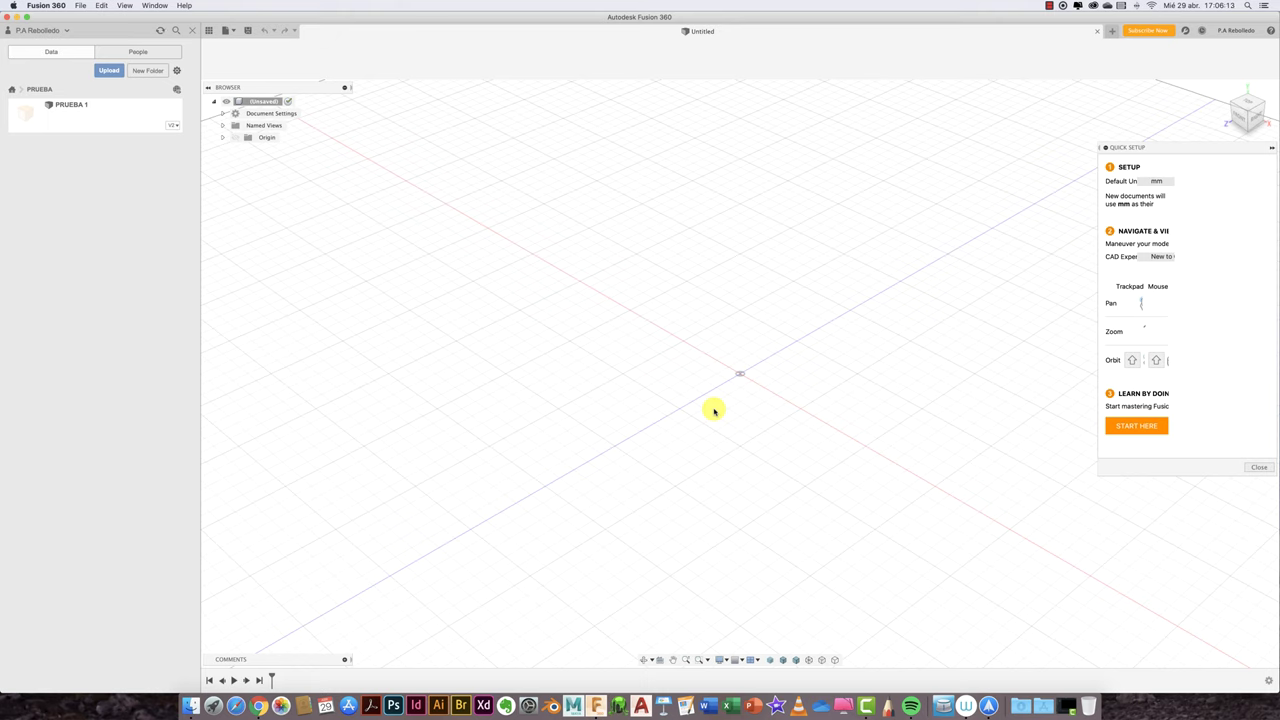
left_click(1270, 148)
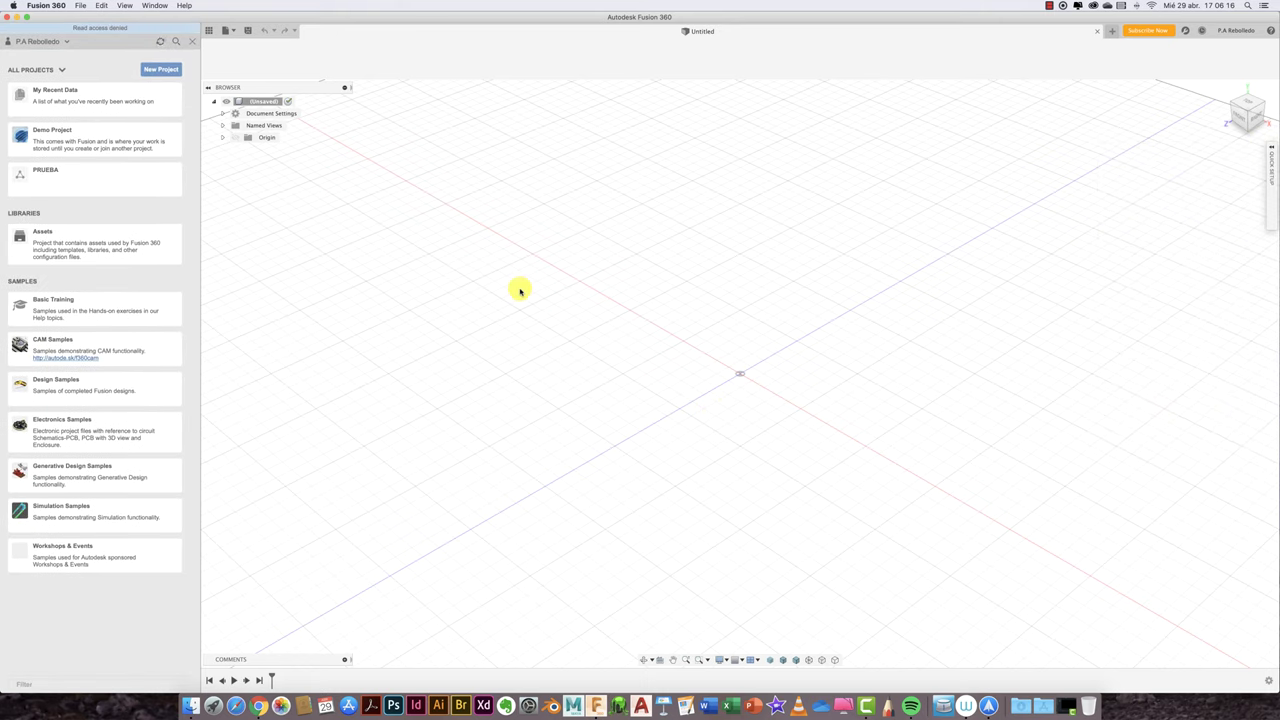
left_click(75, 180)
left_click(64, 180)
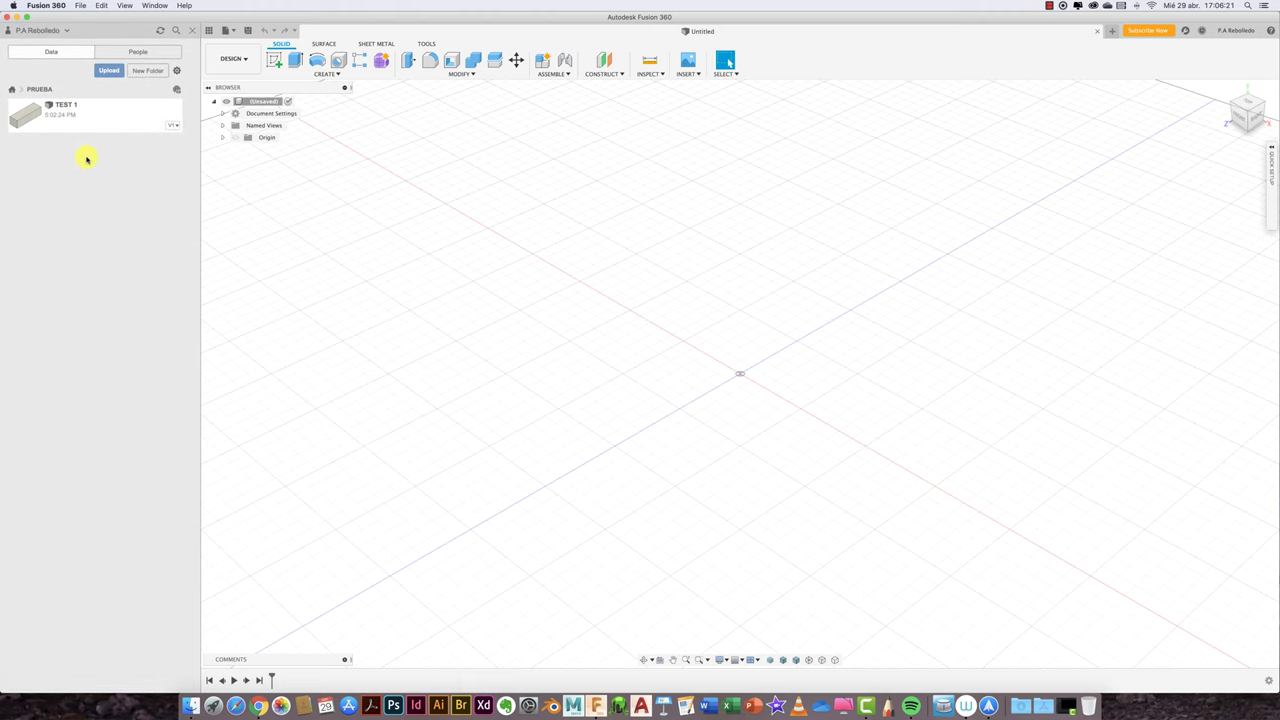
left_click(103, 122)
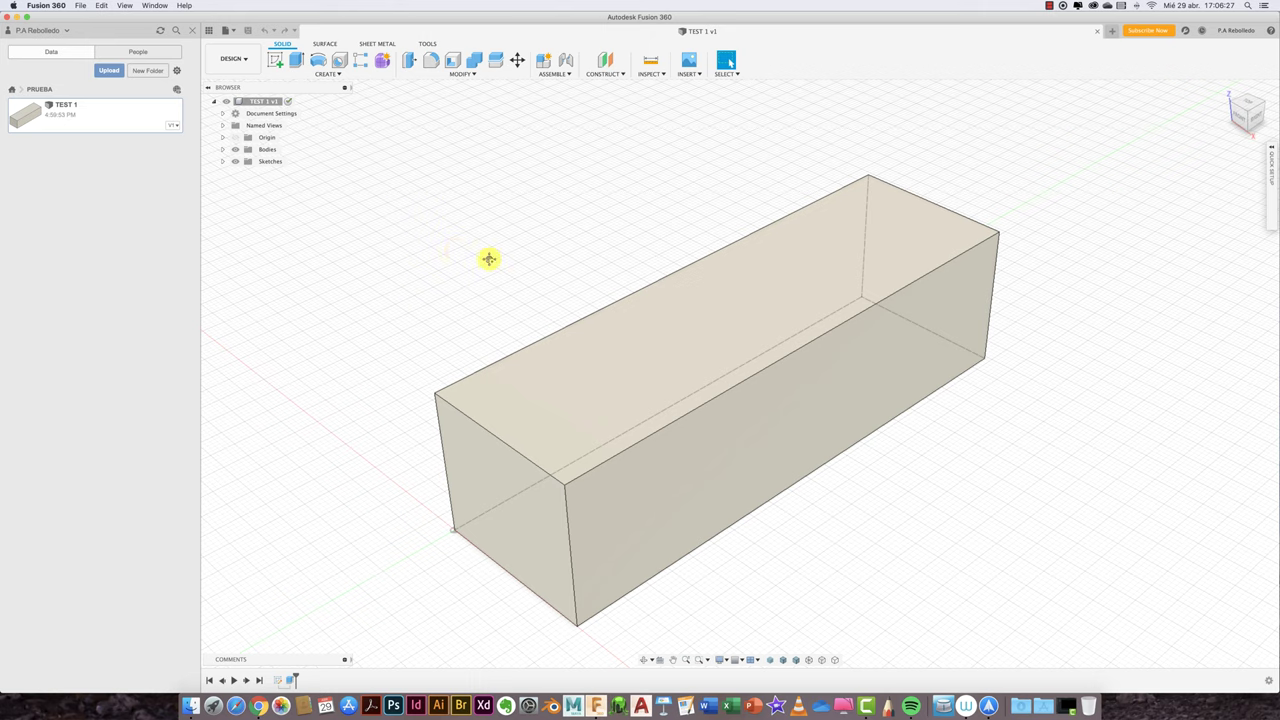
Step: Fillet the box's near top edge to round it
middle_click_drag(489, 257, 485, 233)
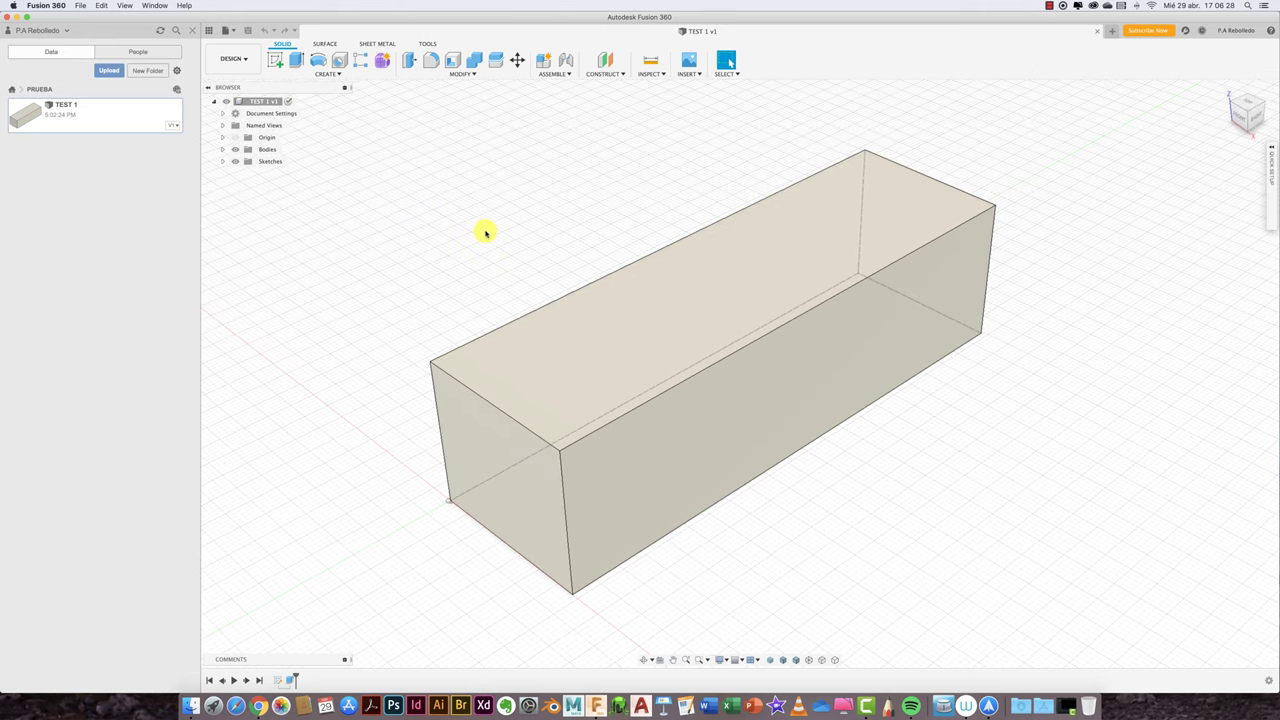
left_click(431, 60)
left_click(476, 392)
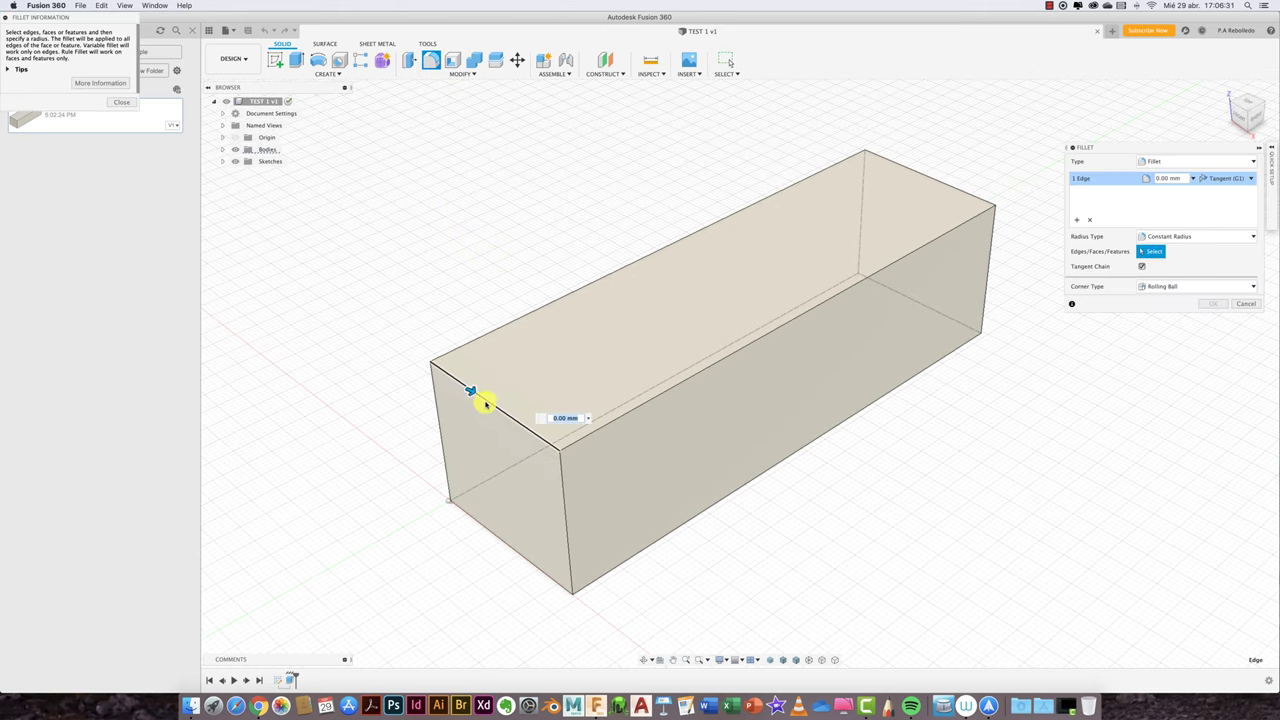
left_click_drag(471, 391, 493, 399)
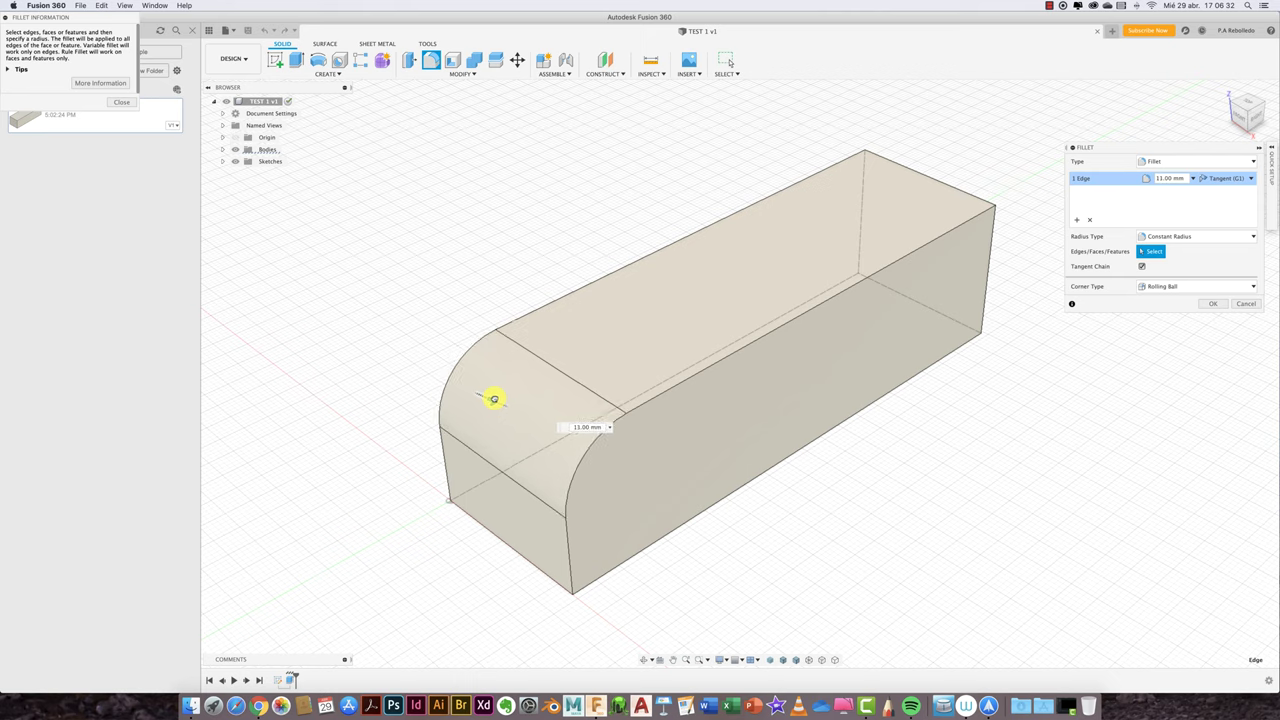
left_click(1212, 303)
Step: Sketch one large and two small circles on the box's side face
left_click(285, 60)
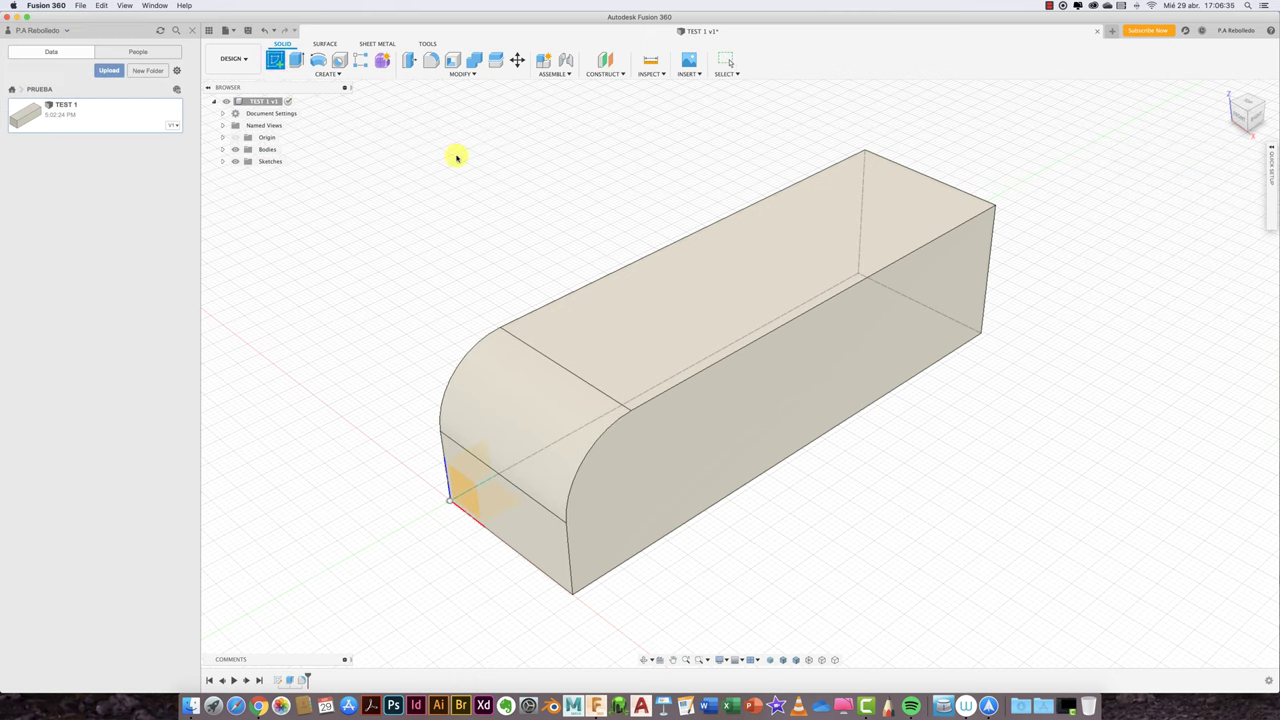
left_click(851, 364)
key("c")
left_click(740, 358)
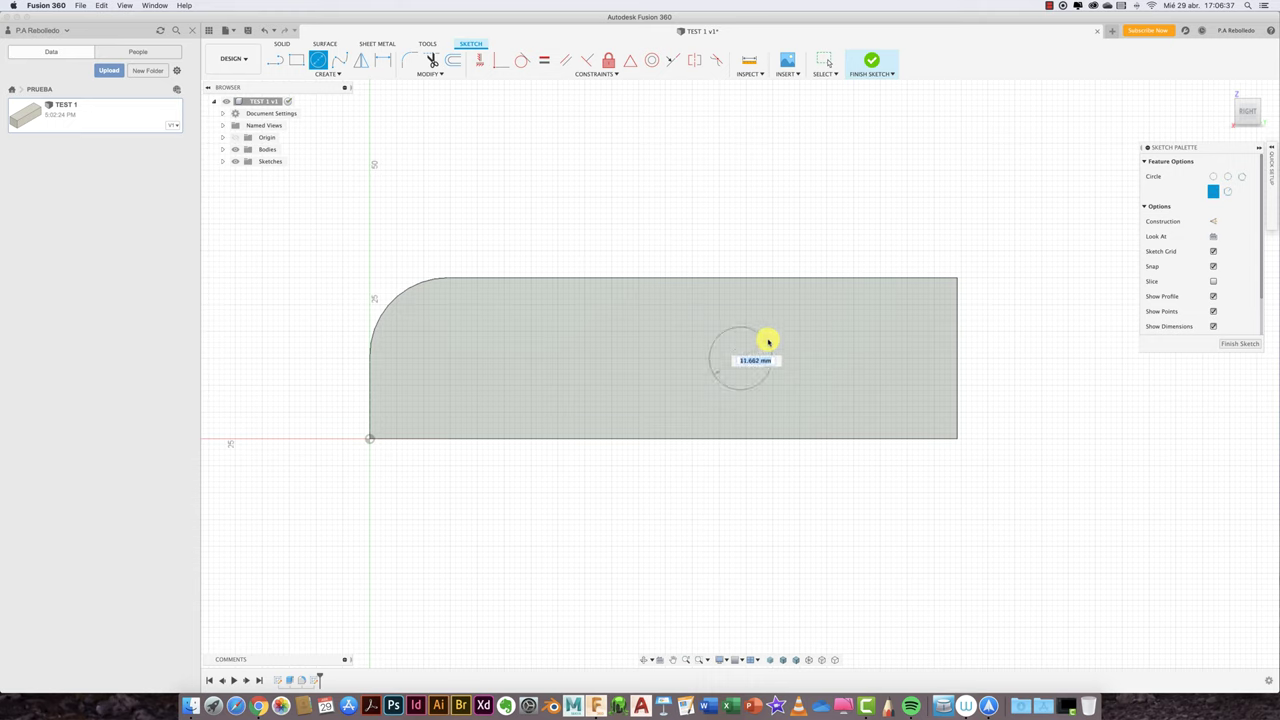
left_click(770, 328)
left_click(569, 352)
left_click(575, 332)
left_click(875, 358)
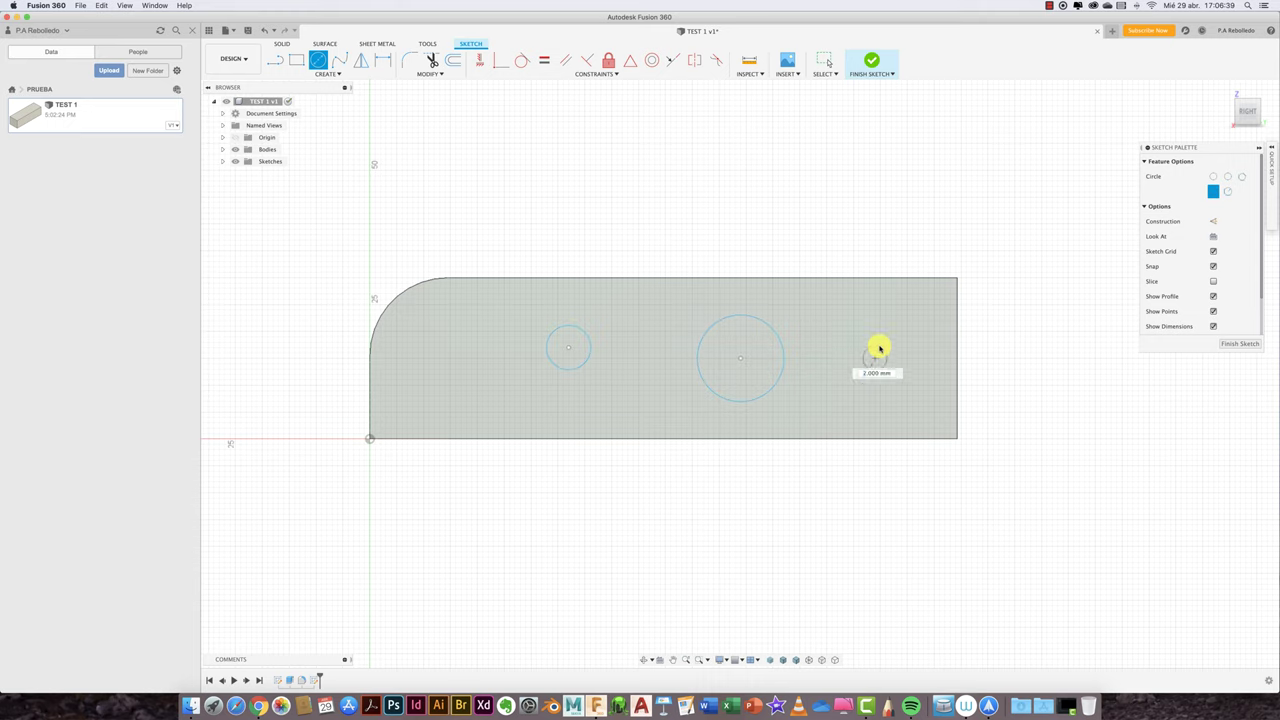
left_click(888, 337)
left_click(1232, 349)
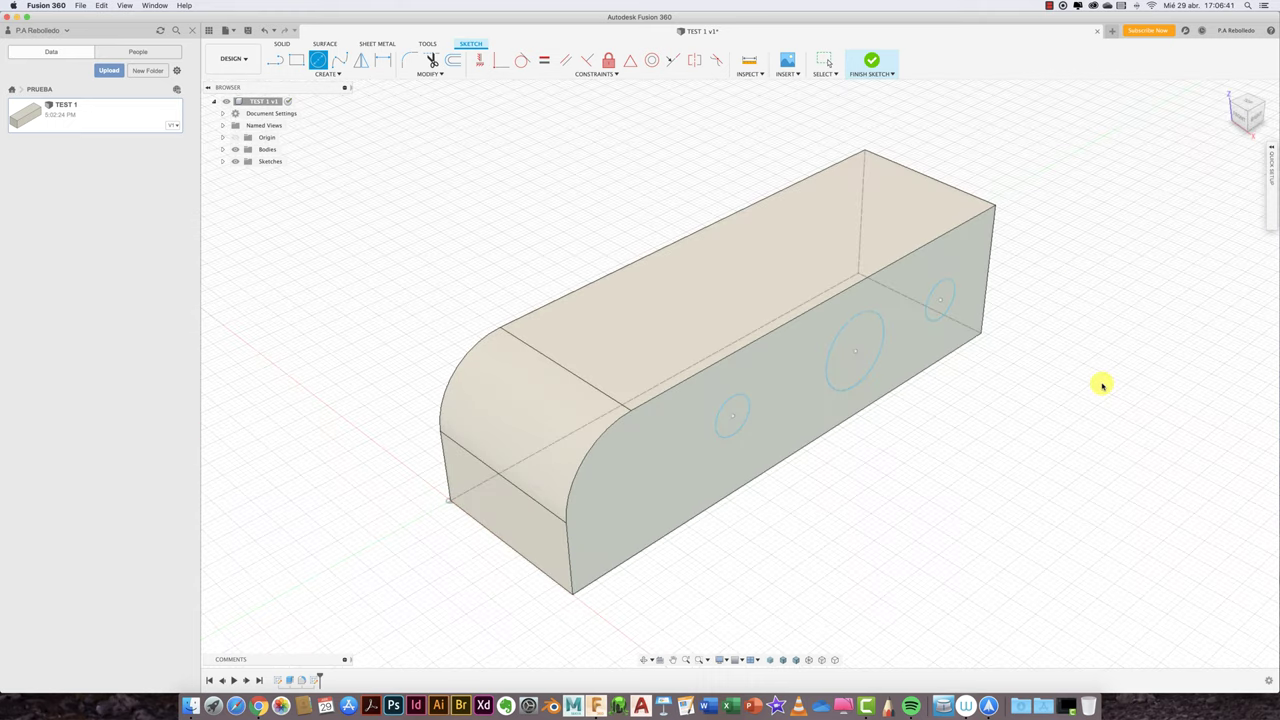
Step: Extrude the three circles 35 mm into cylinders
key("e")
left_click(944, 312)
left_click(855, 352)
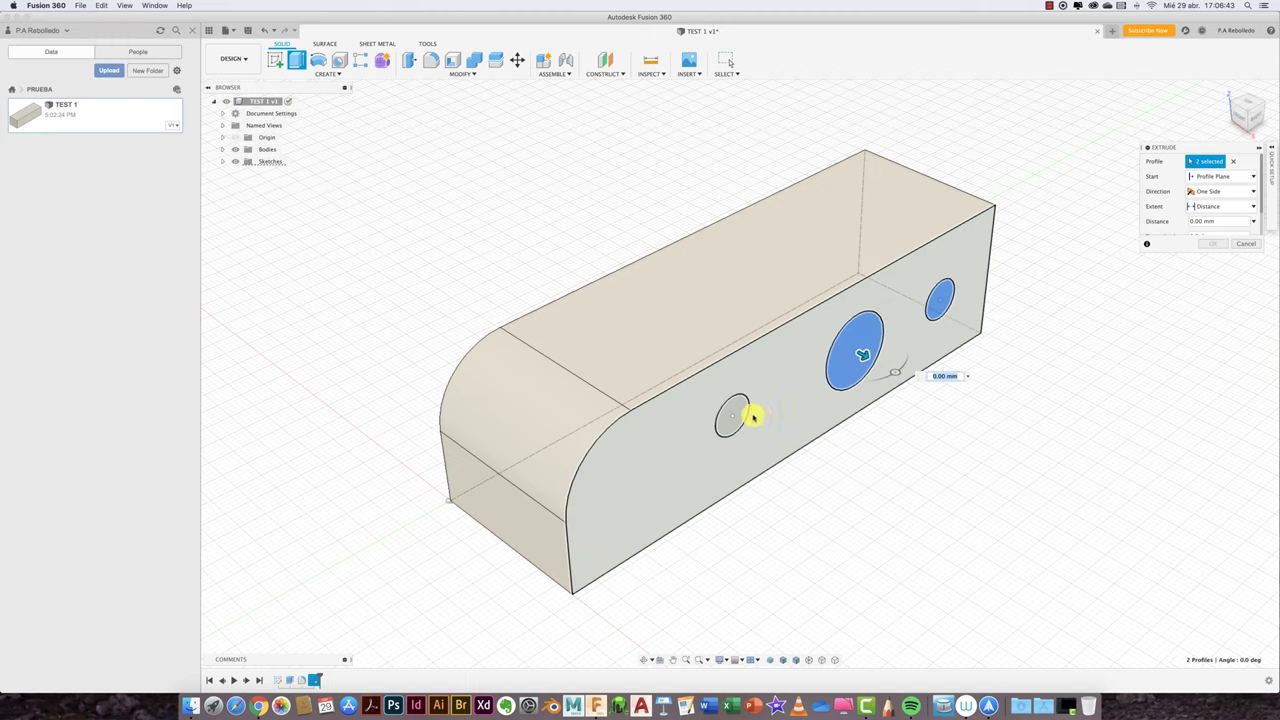
left_click(742, 418)
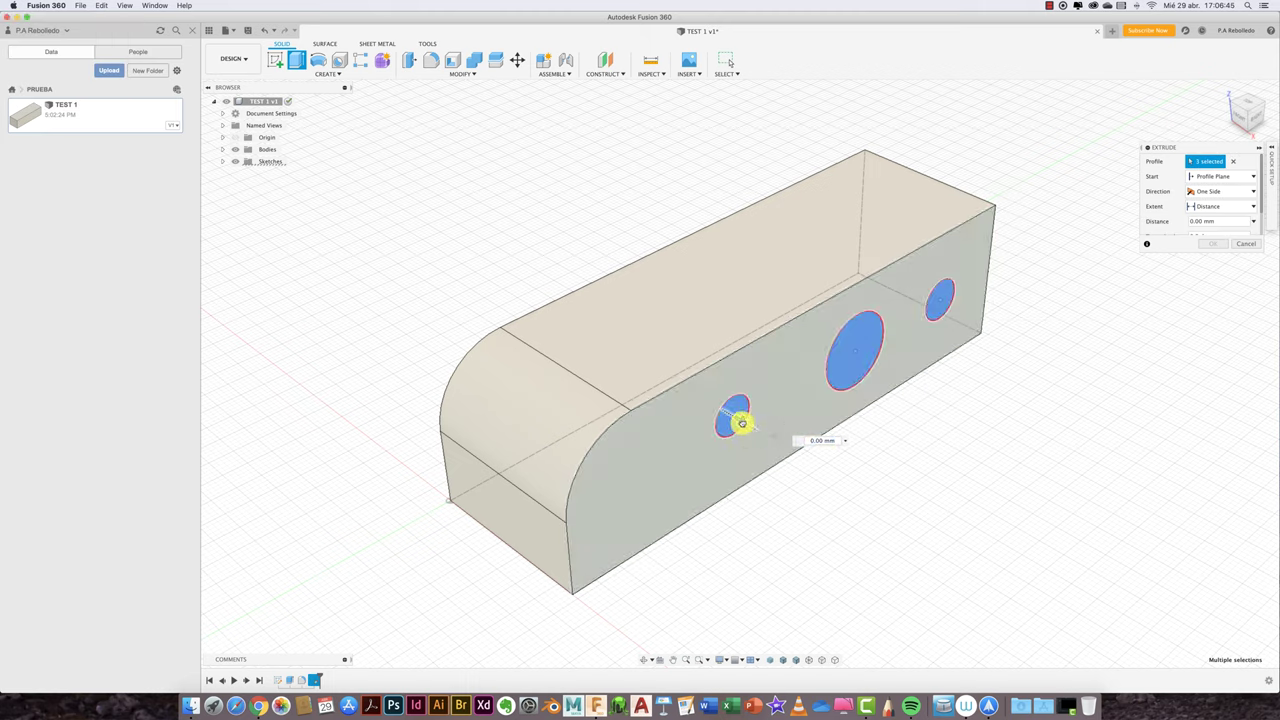
left_click_drag(739, 420, 896, 514)
left_click(1212, 244)
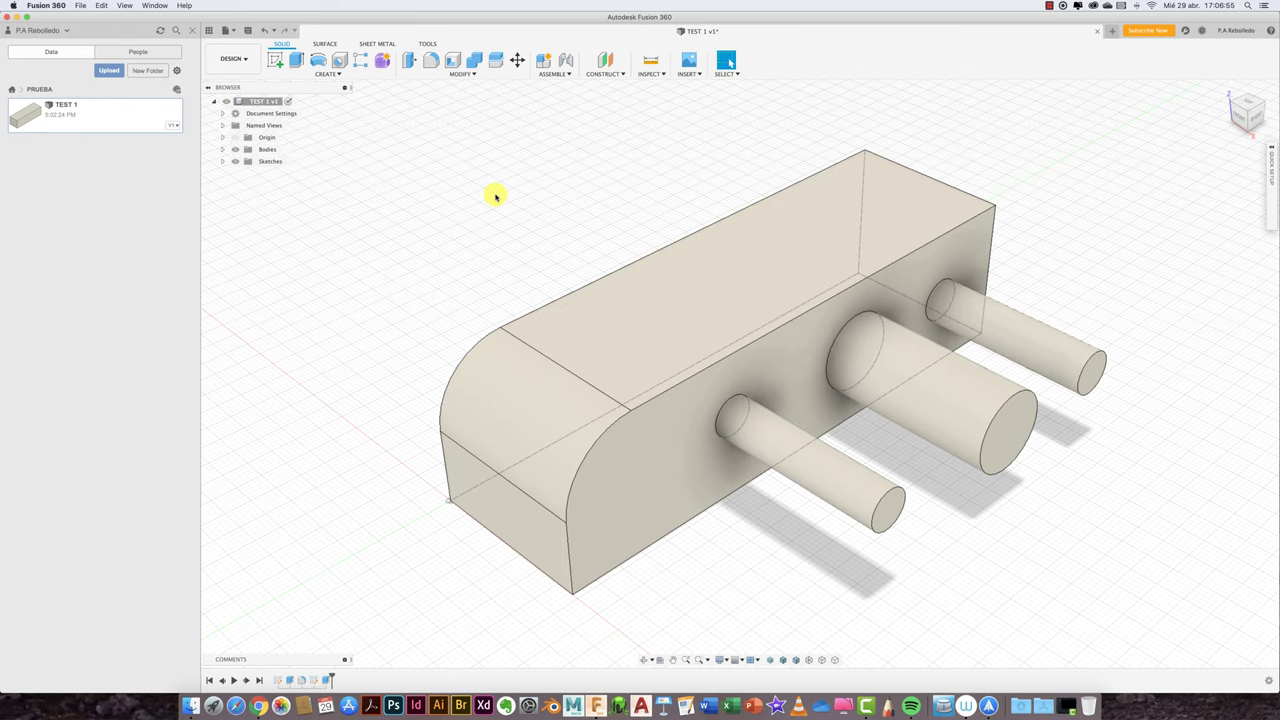
Step: Save the design as new version v2
middle_click_drag(585, 206, 523, 208)
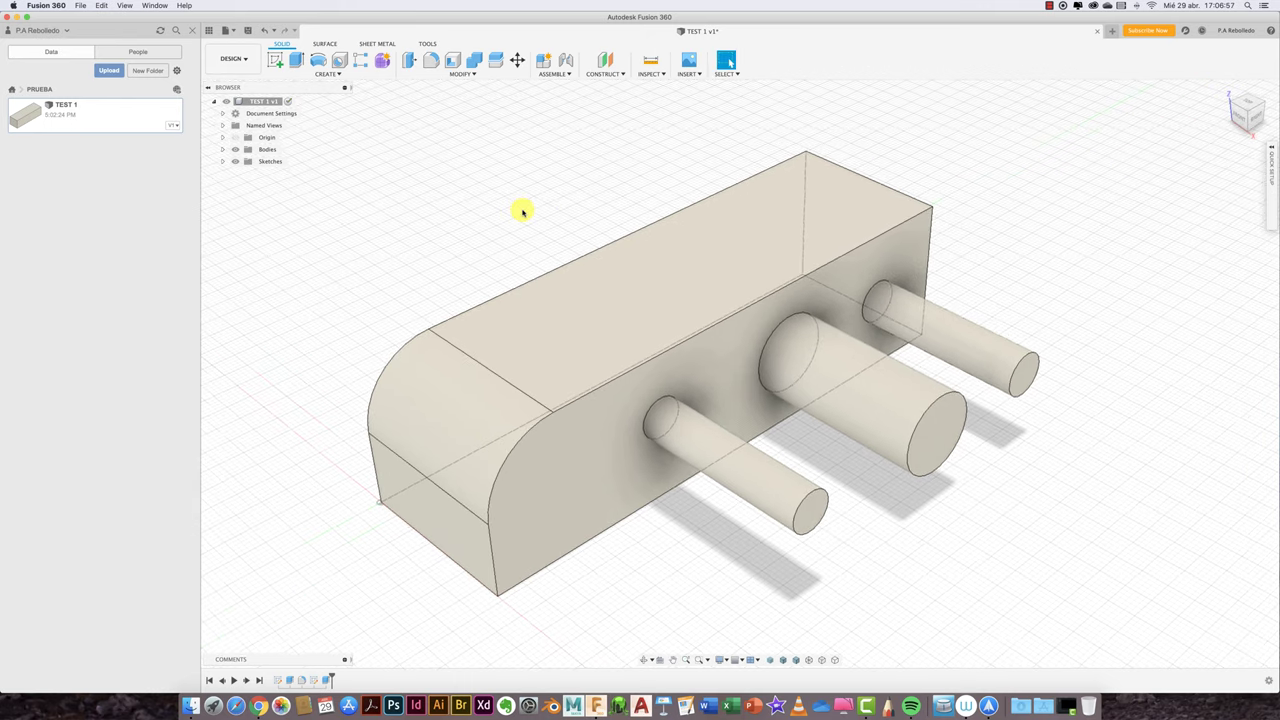
left_click(247, 31)
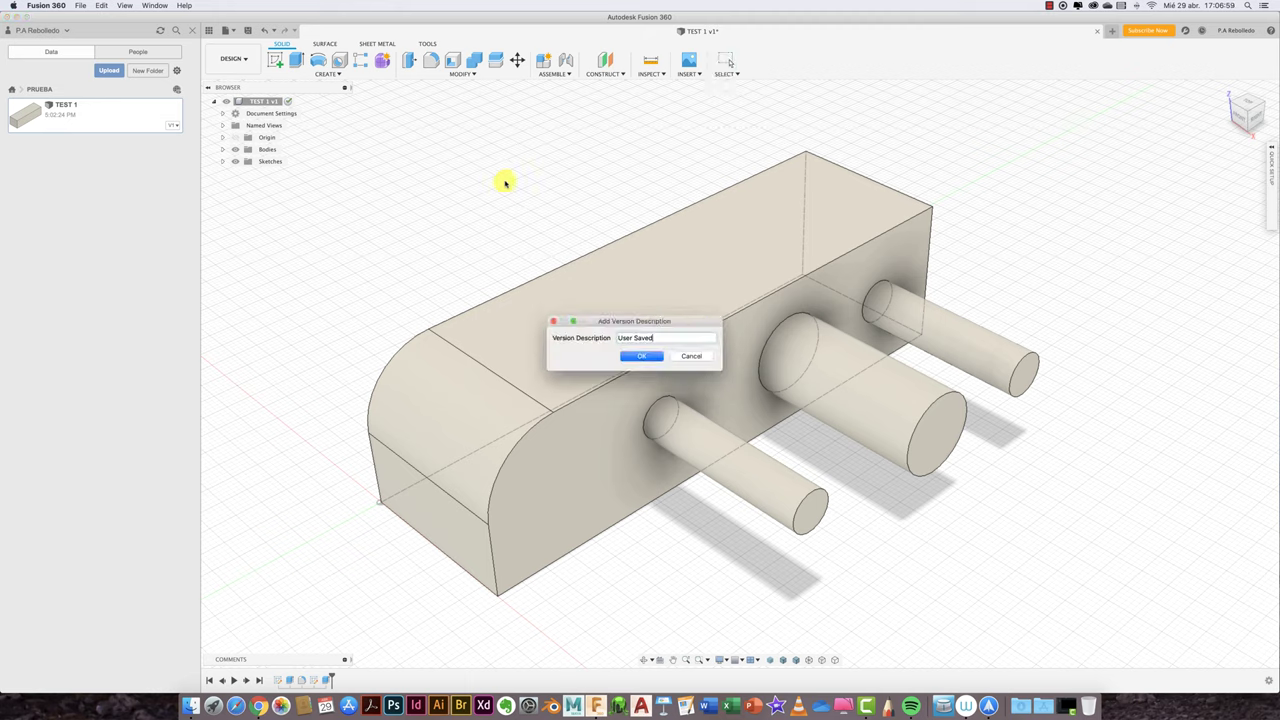
left_click(643, 358)
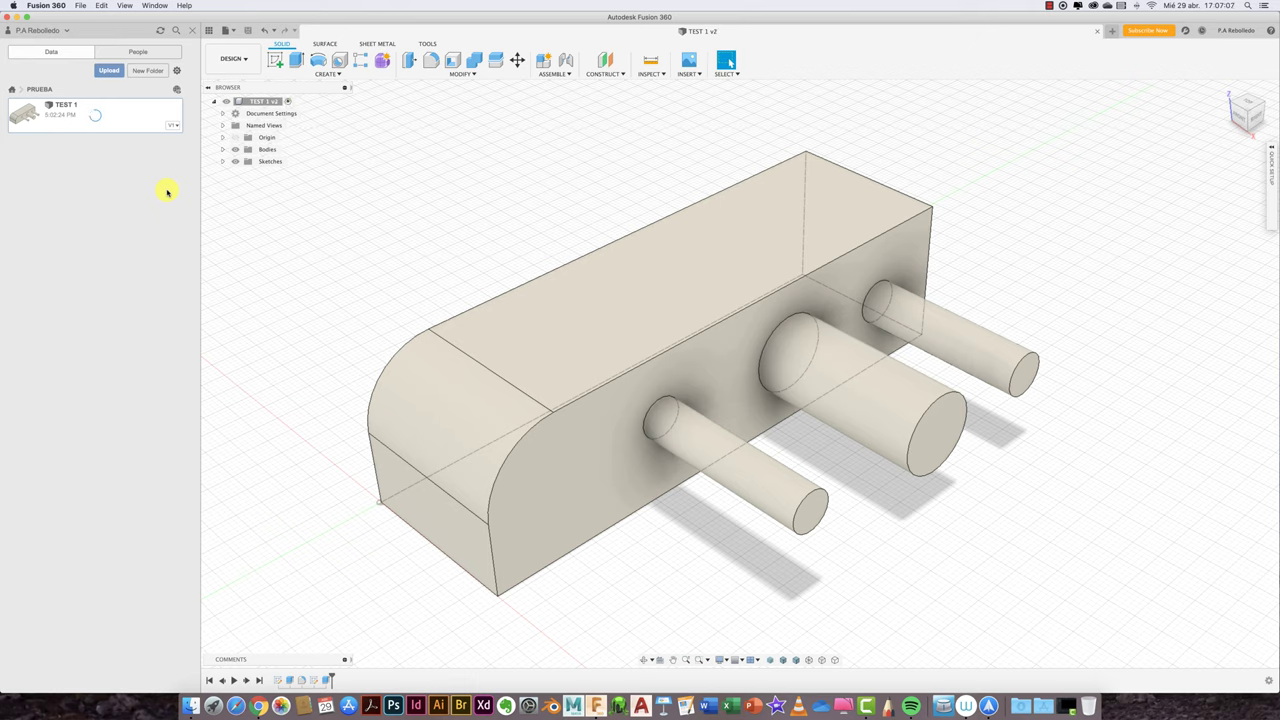
Step: Sign back in with the account e-mail and open the team's Fusion projects on the web
left_click(1235, 30)
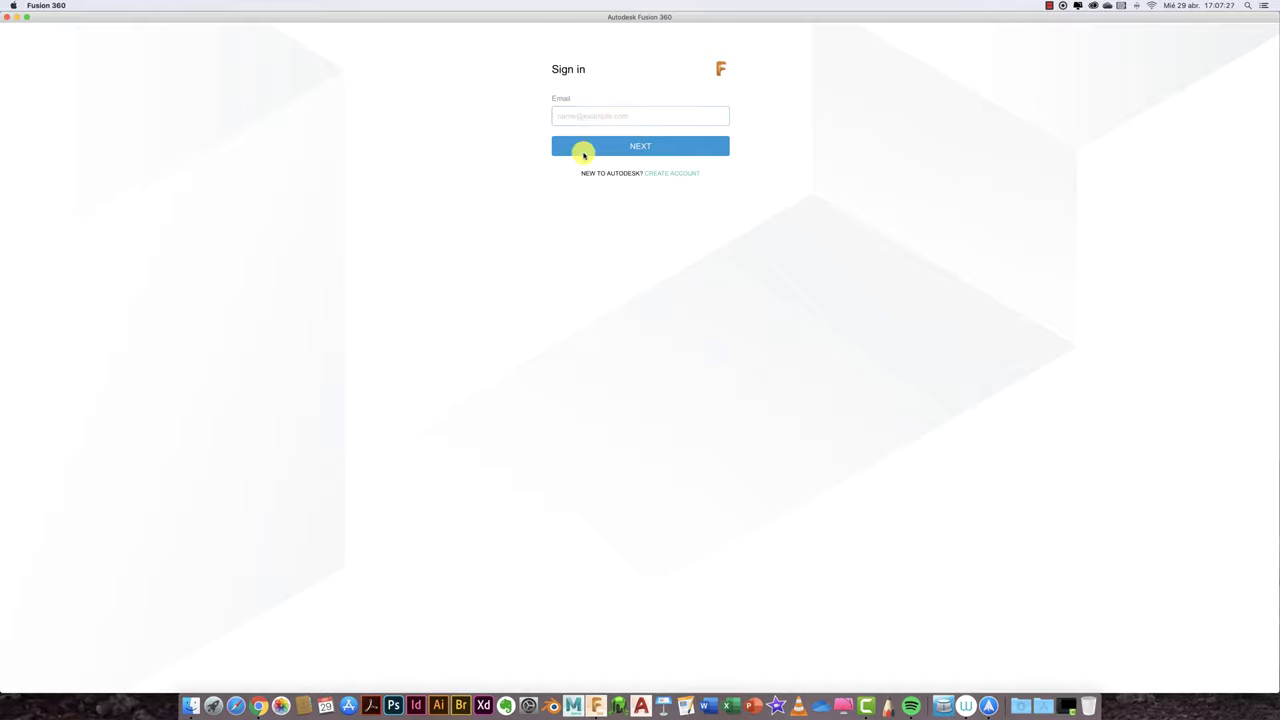
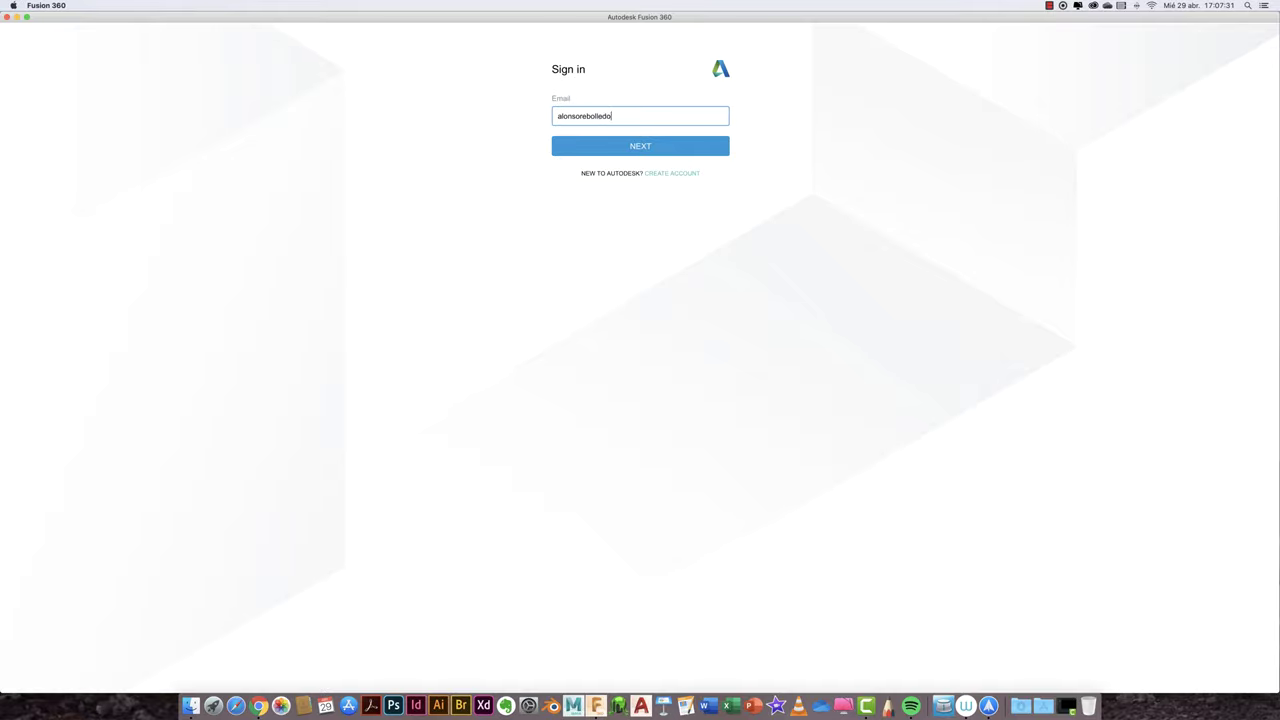
key("Return")
left_click(634, 183)
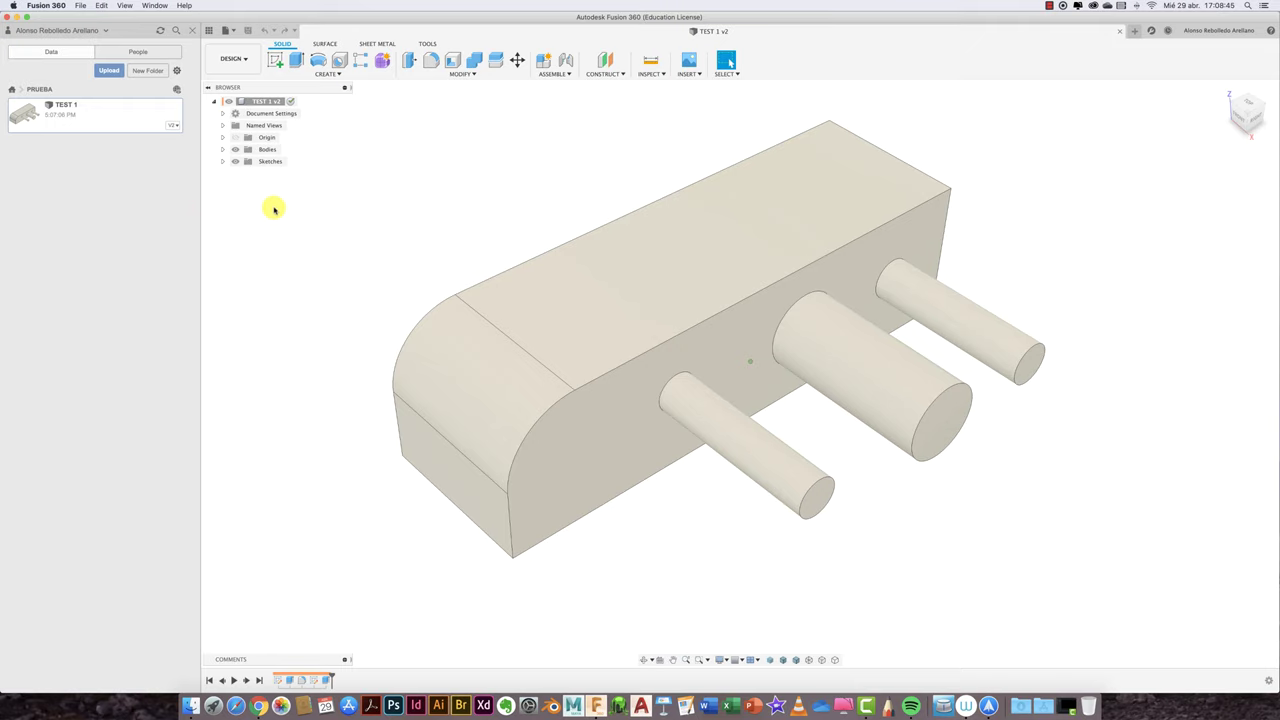
left_click(83, 29)
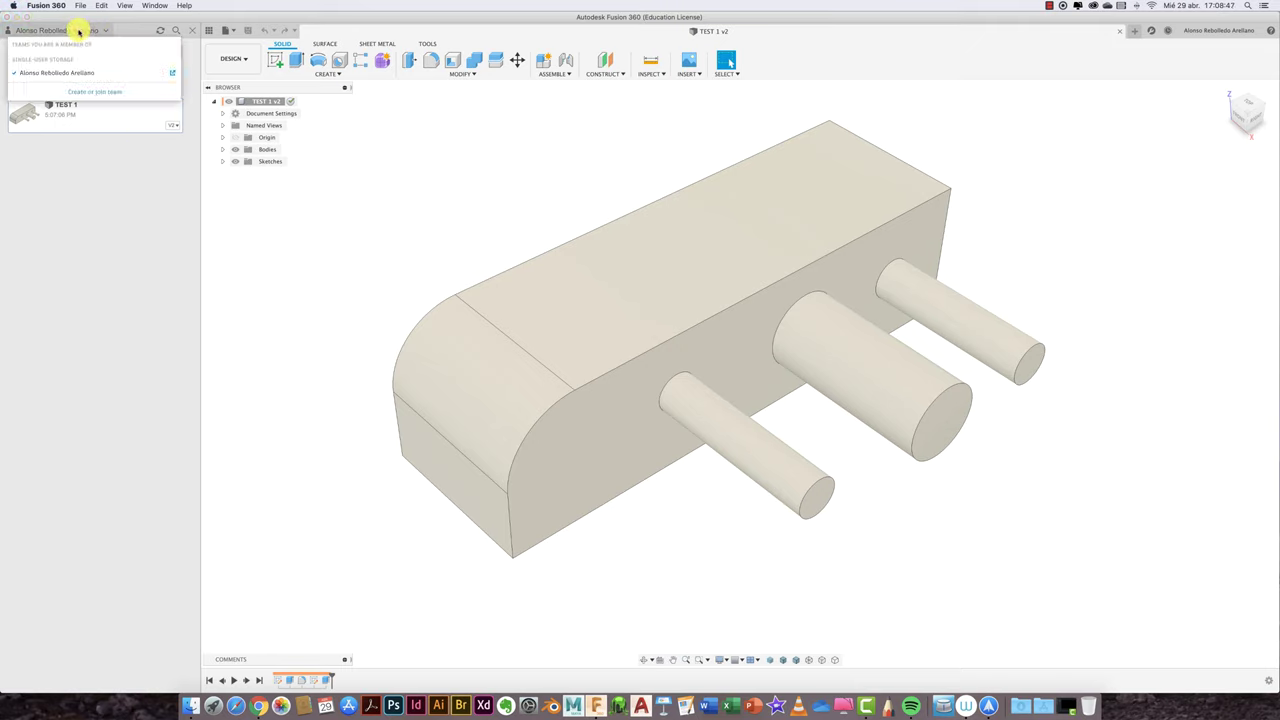
mouse_move(57, 72)
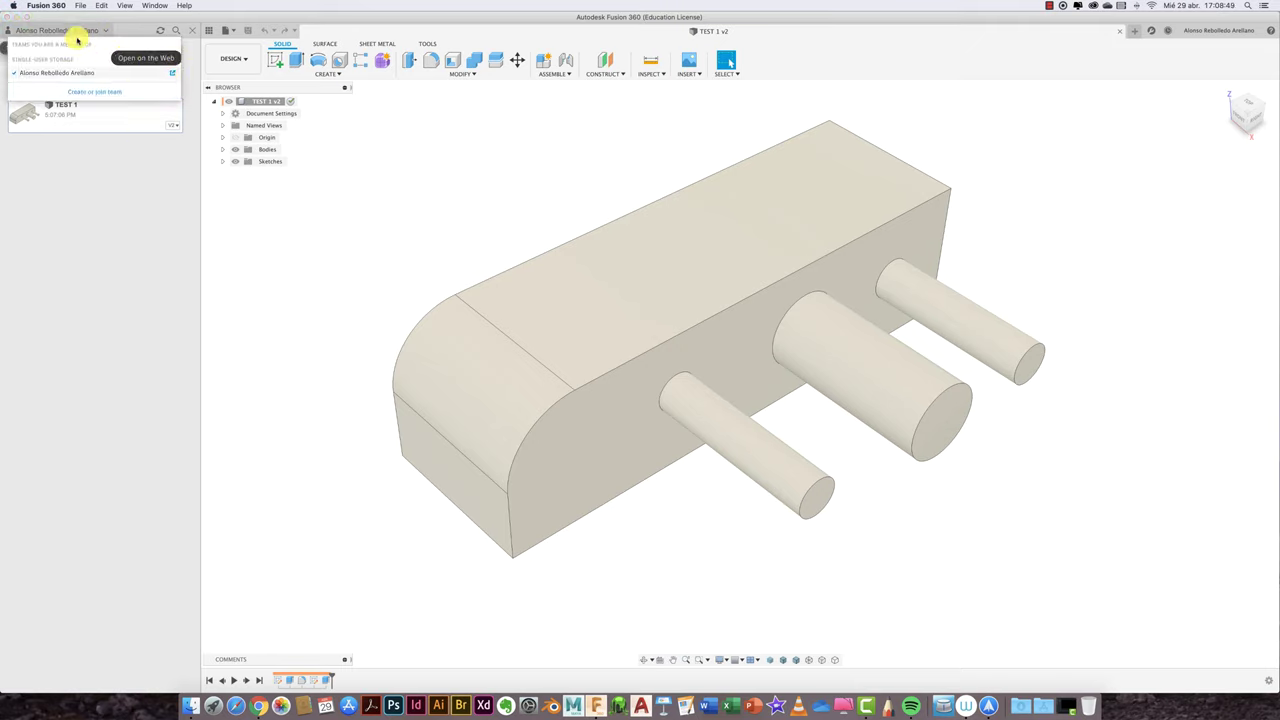
left_click(172, 71)
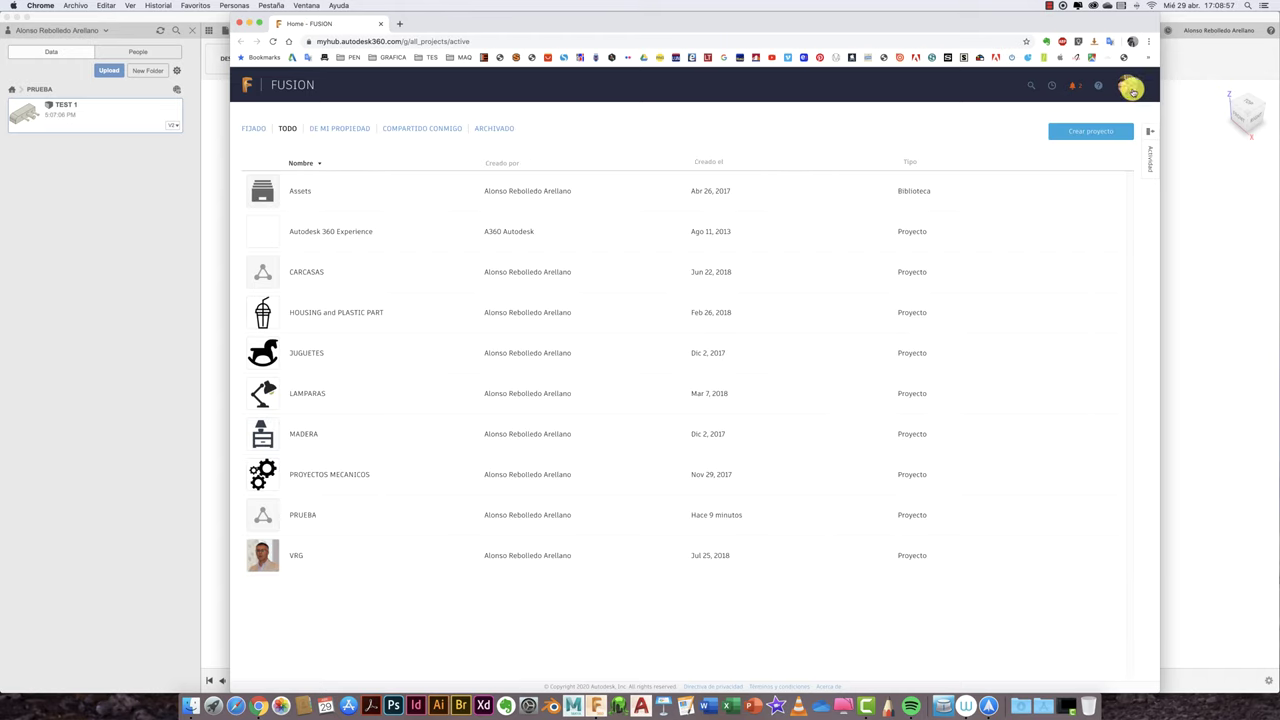
Step: Open TEST 1 from PRUEBA in Fusion Team, show its comments, and load version 1 of 2
left_click(440, 515)
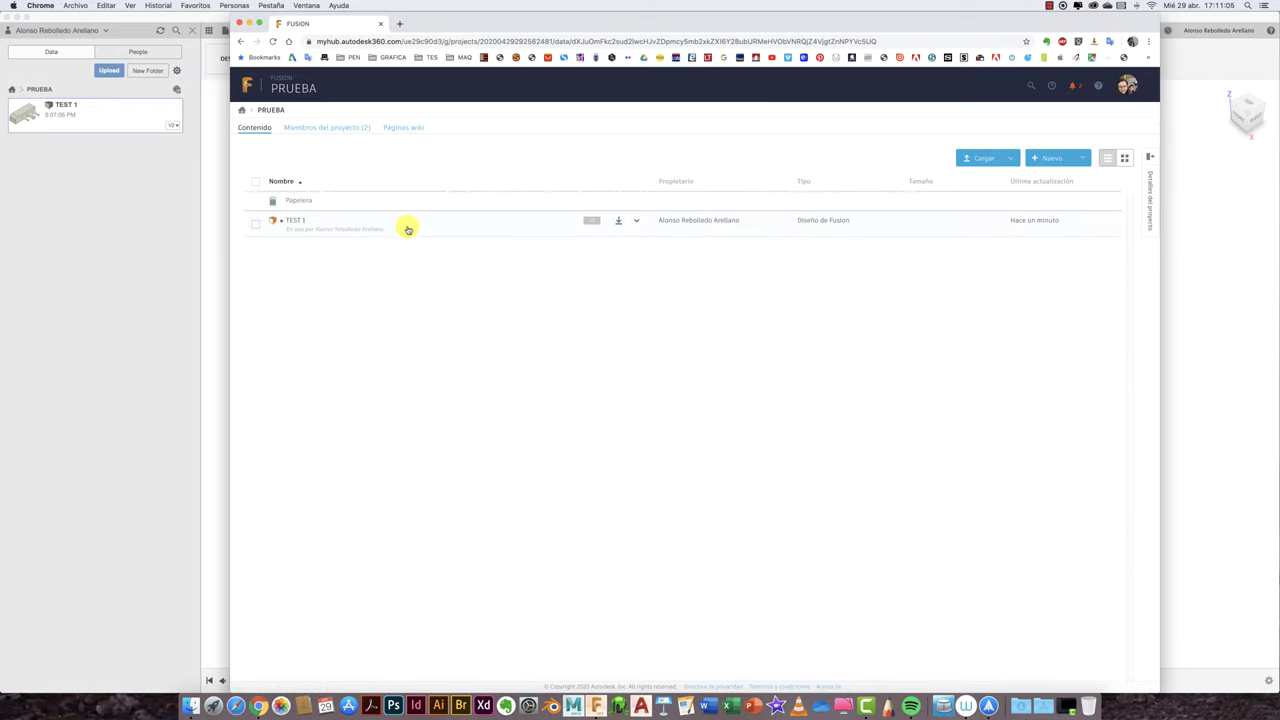
left_click(408, 228)
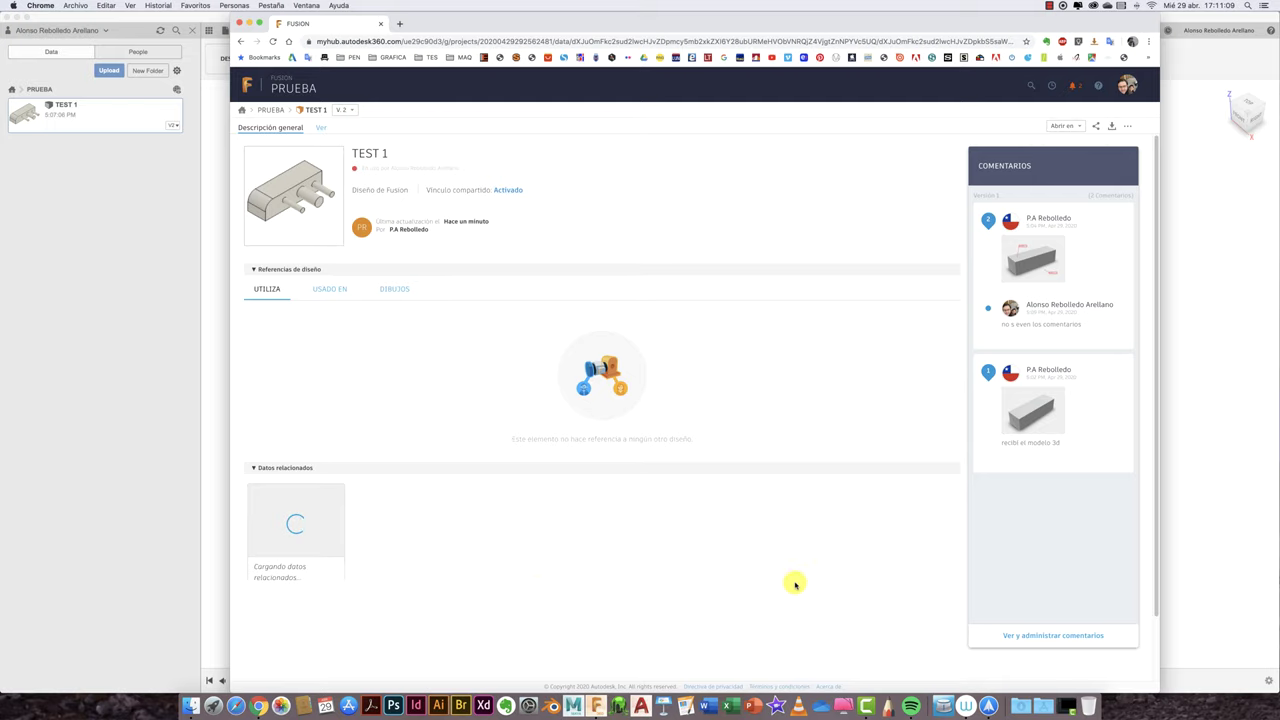
left_click(1055, 636)
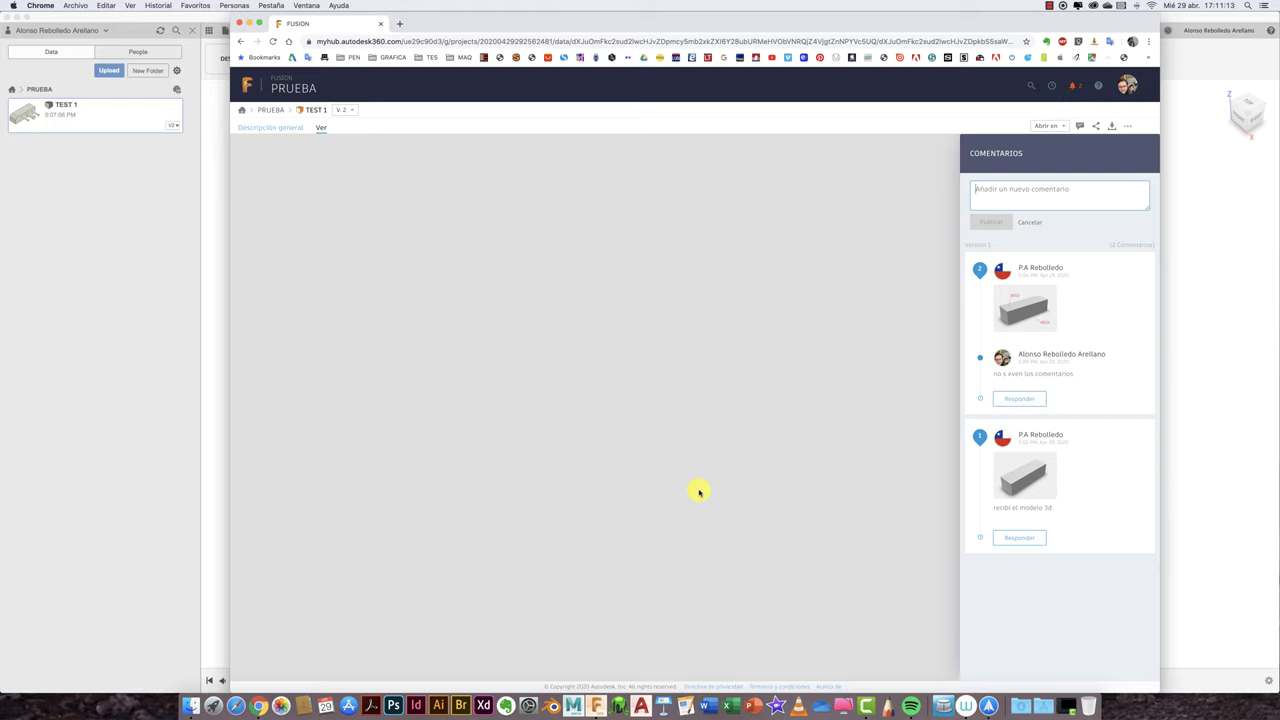
left_click(1030, 303)
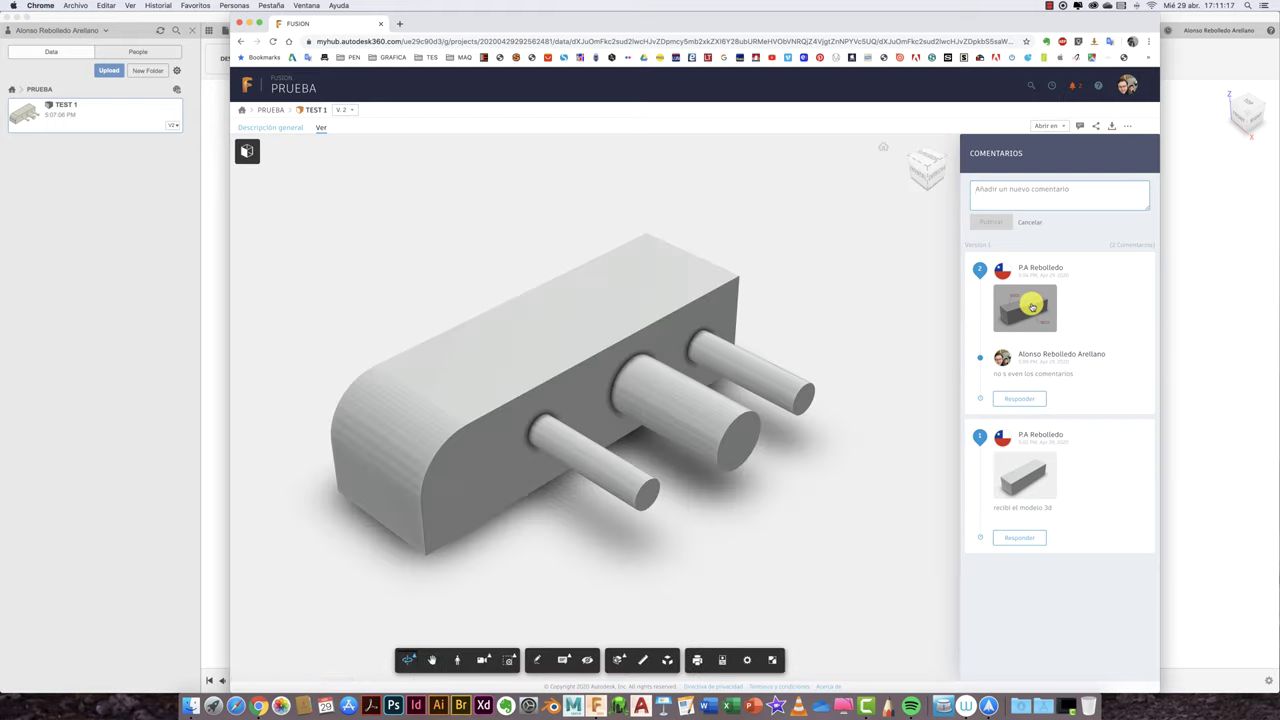
left_click(1031, 364)
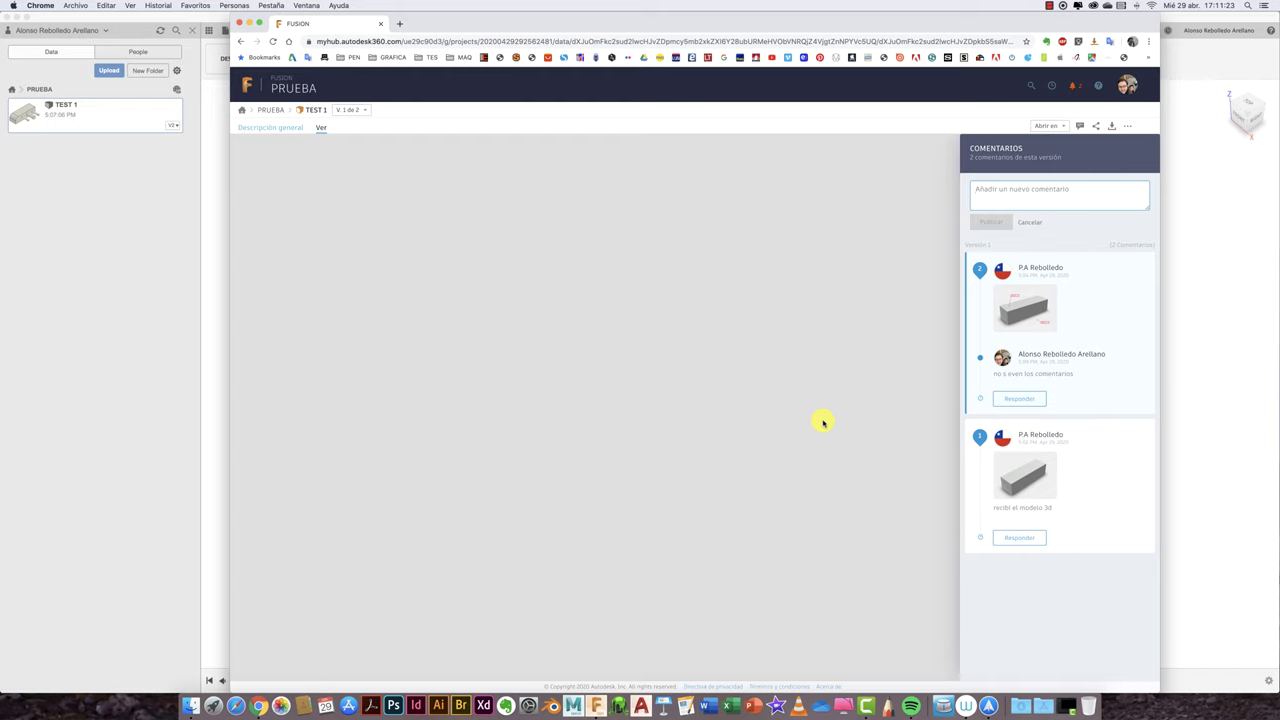
Step: View the first comment's saved markups, then return to TEST 1's Descripción general overview
left_click_drag(571, 38, 551, 38)
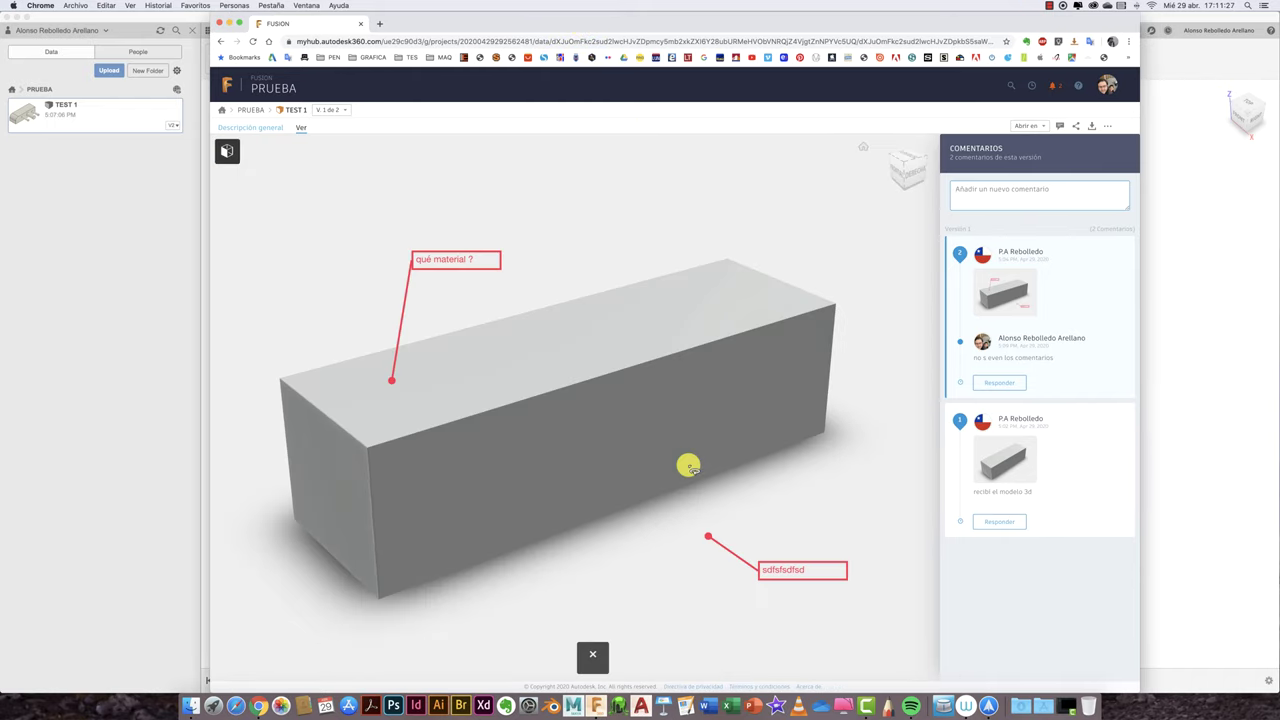
left_click(1004, 460)
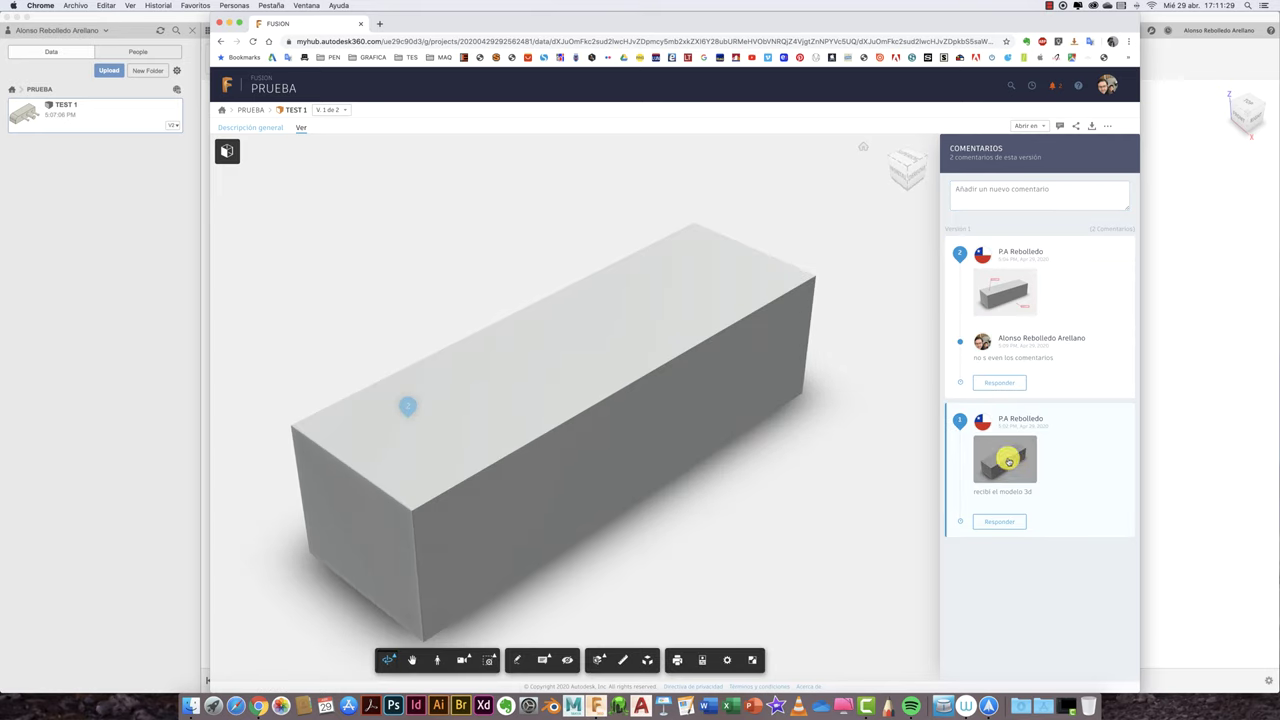
left_click(1012, 300)
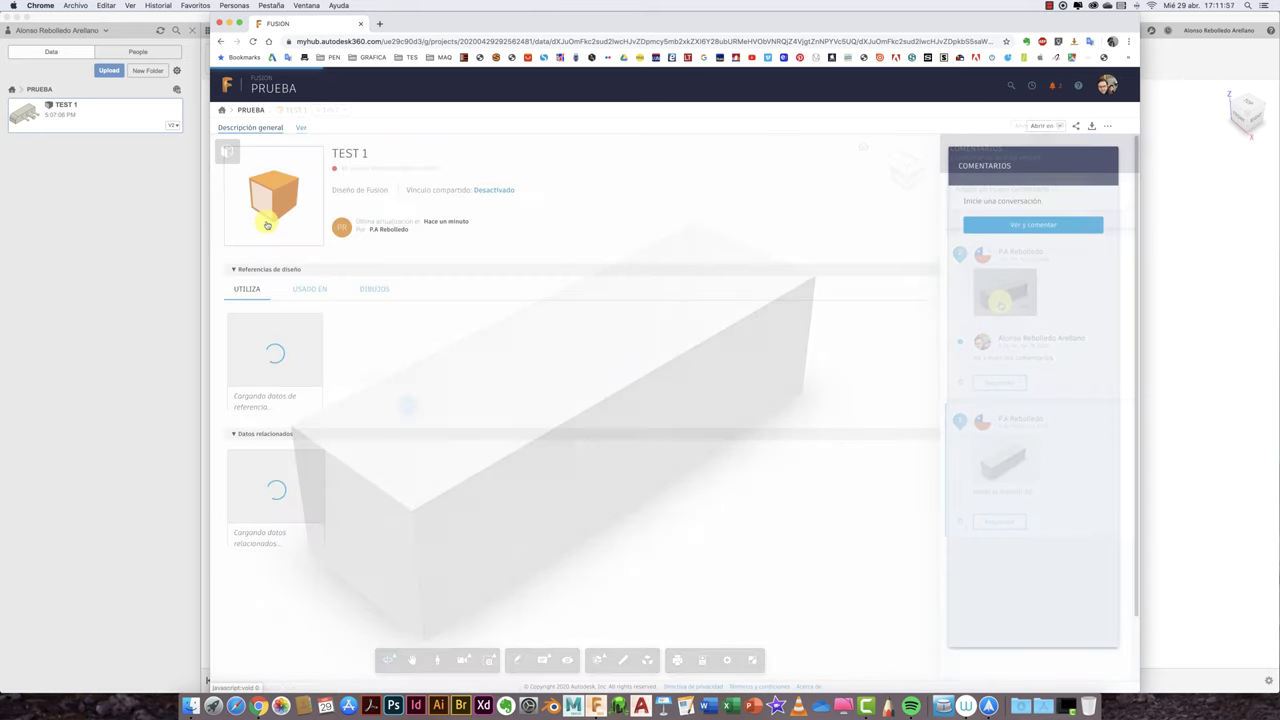